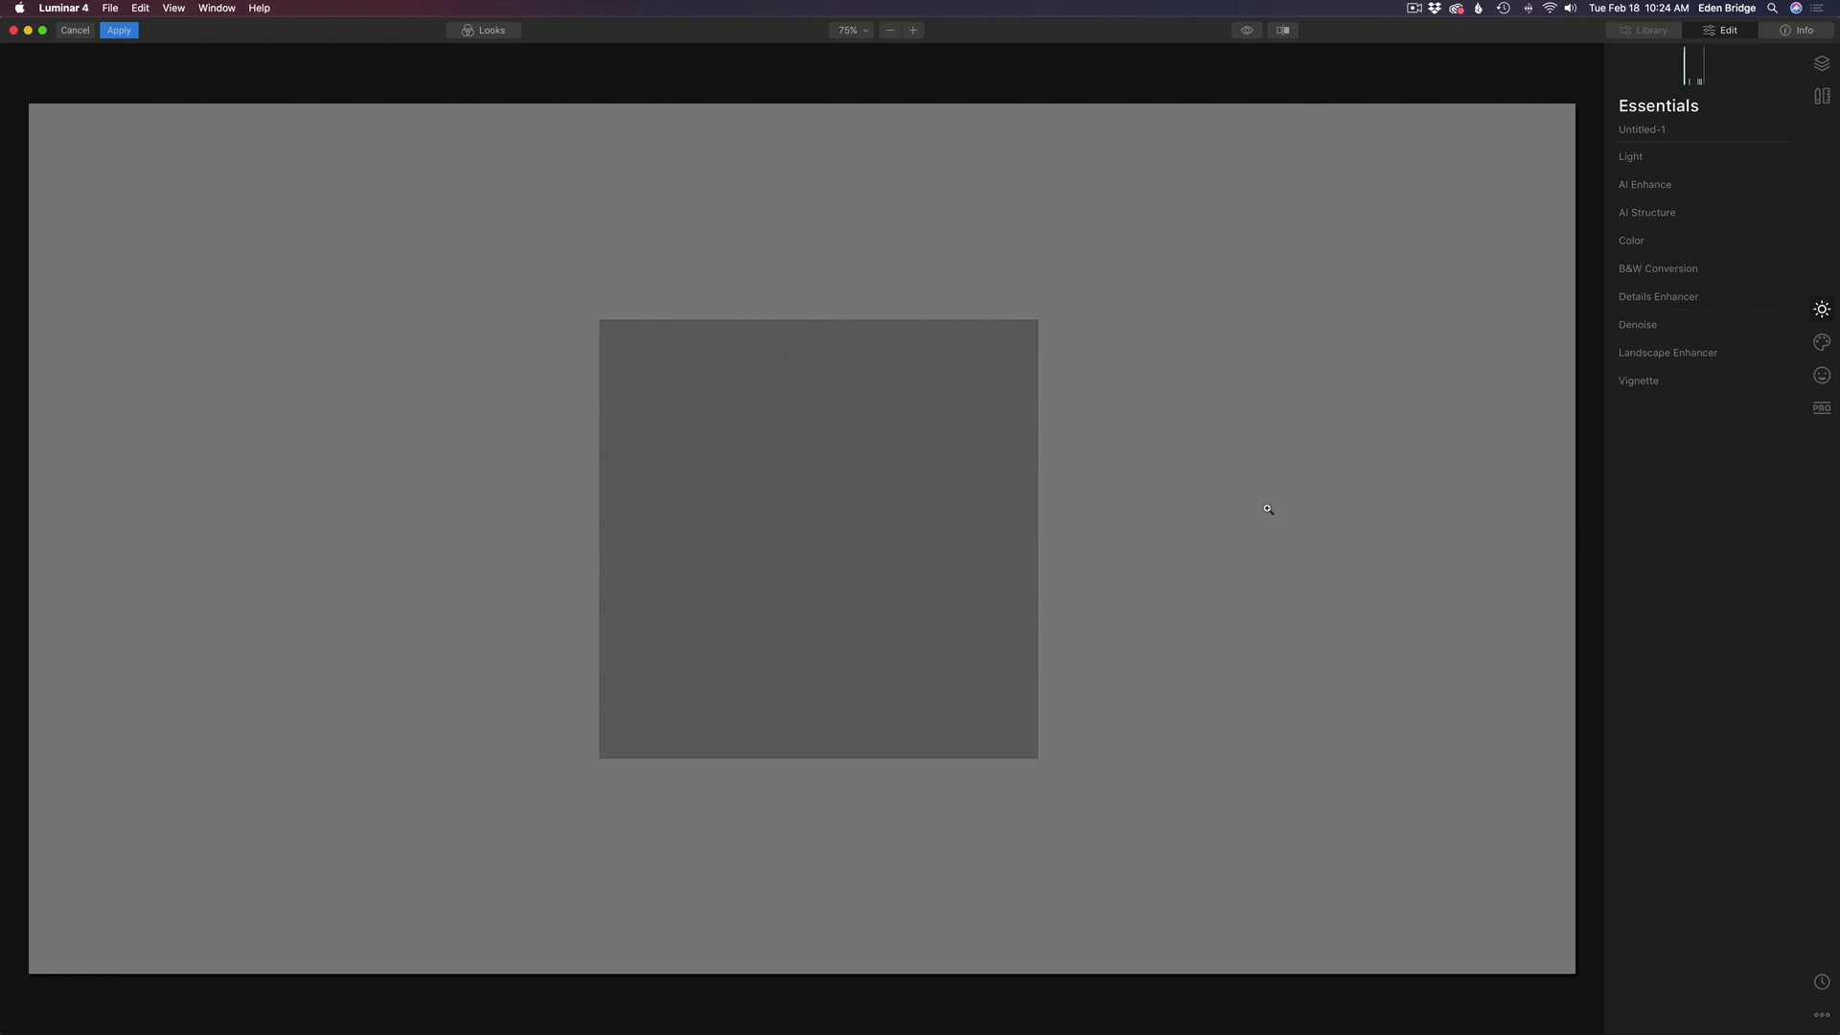
Step: Show the Details Enhancer's advanced settings with the gray test image at 200% and set Details Masking to 0
left_click(912, 29)
left_click(913, 30)
left_click_drag(1170, 201, 875, 538)
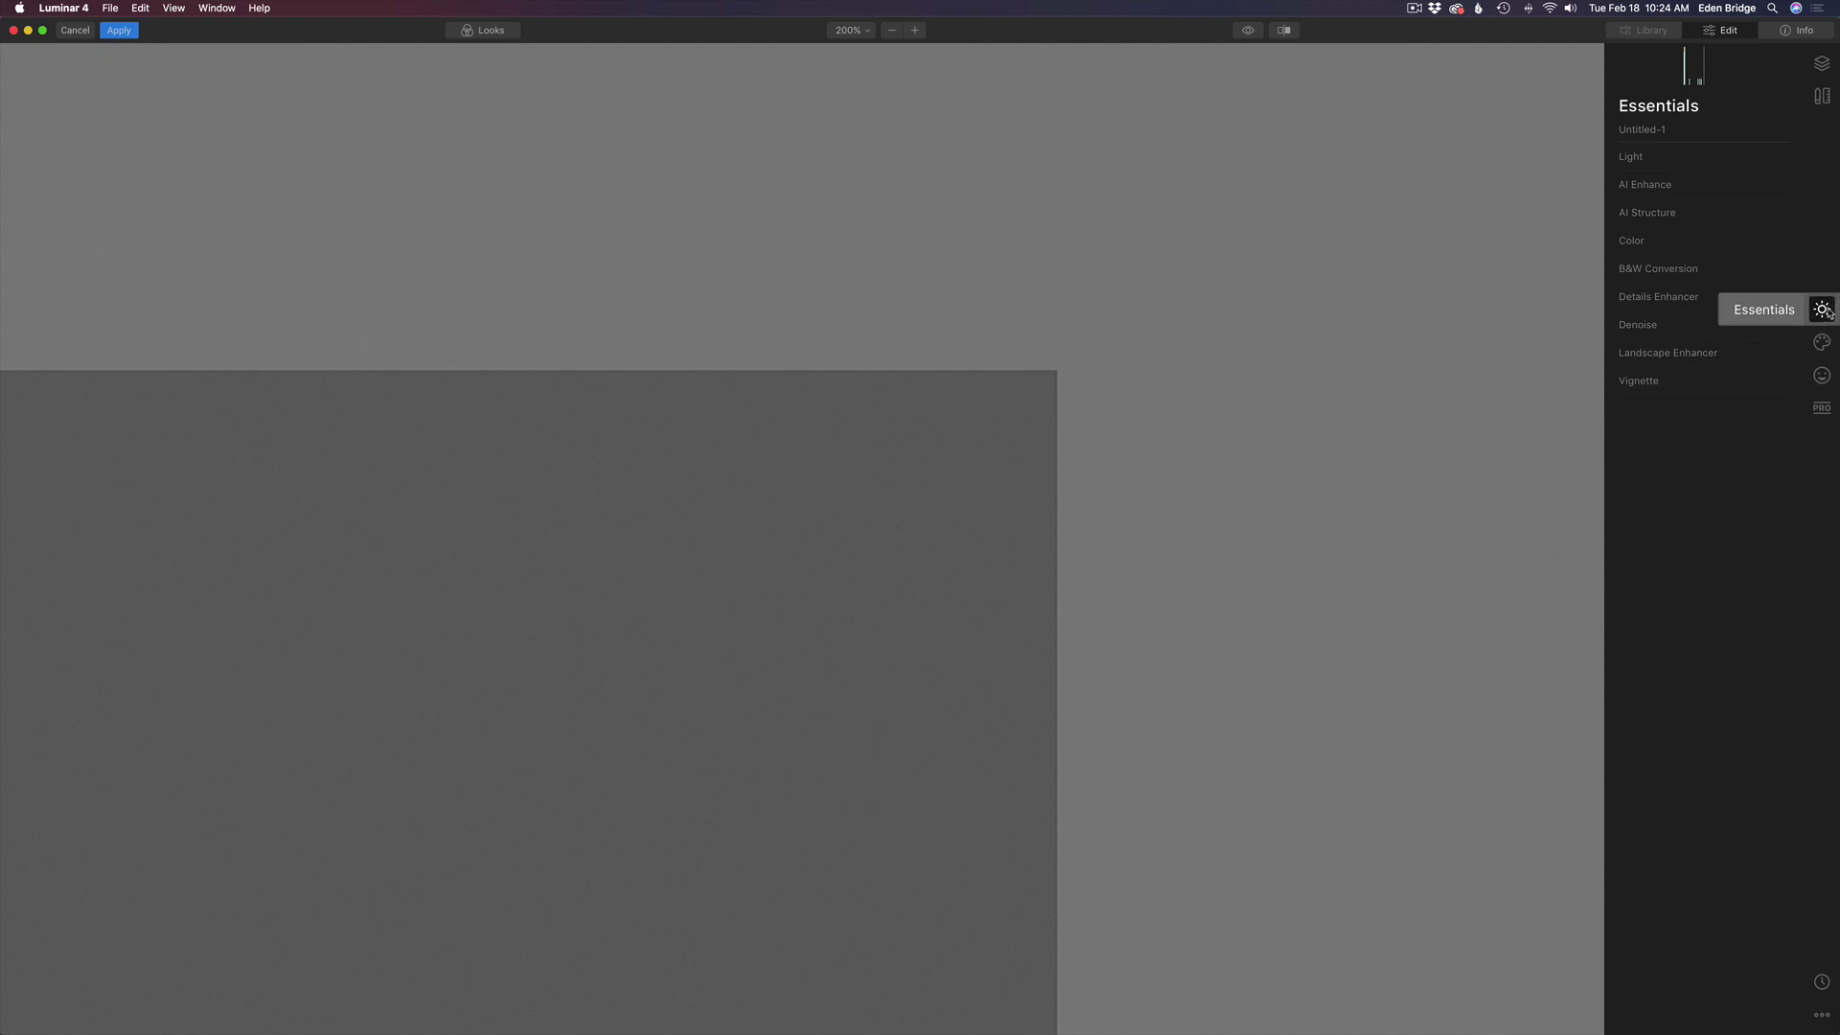
left_click(1674, 299)
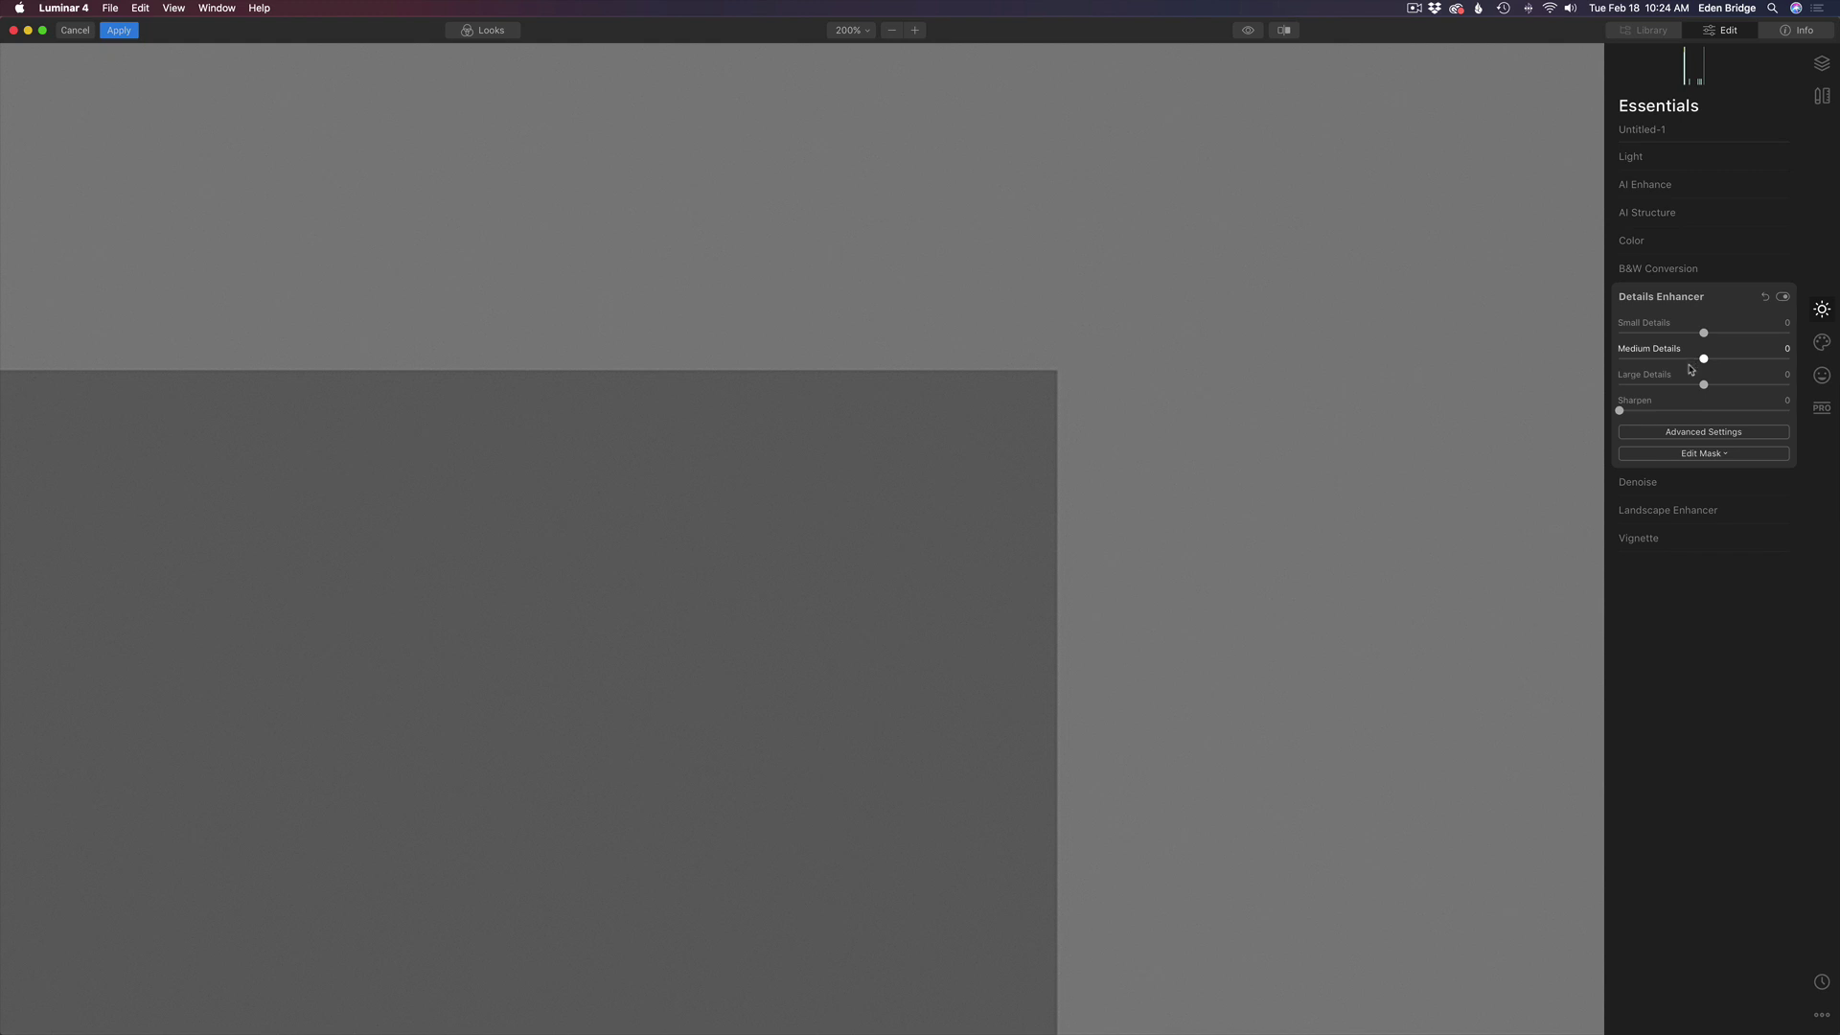
left_click(1722, 436)
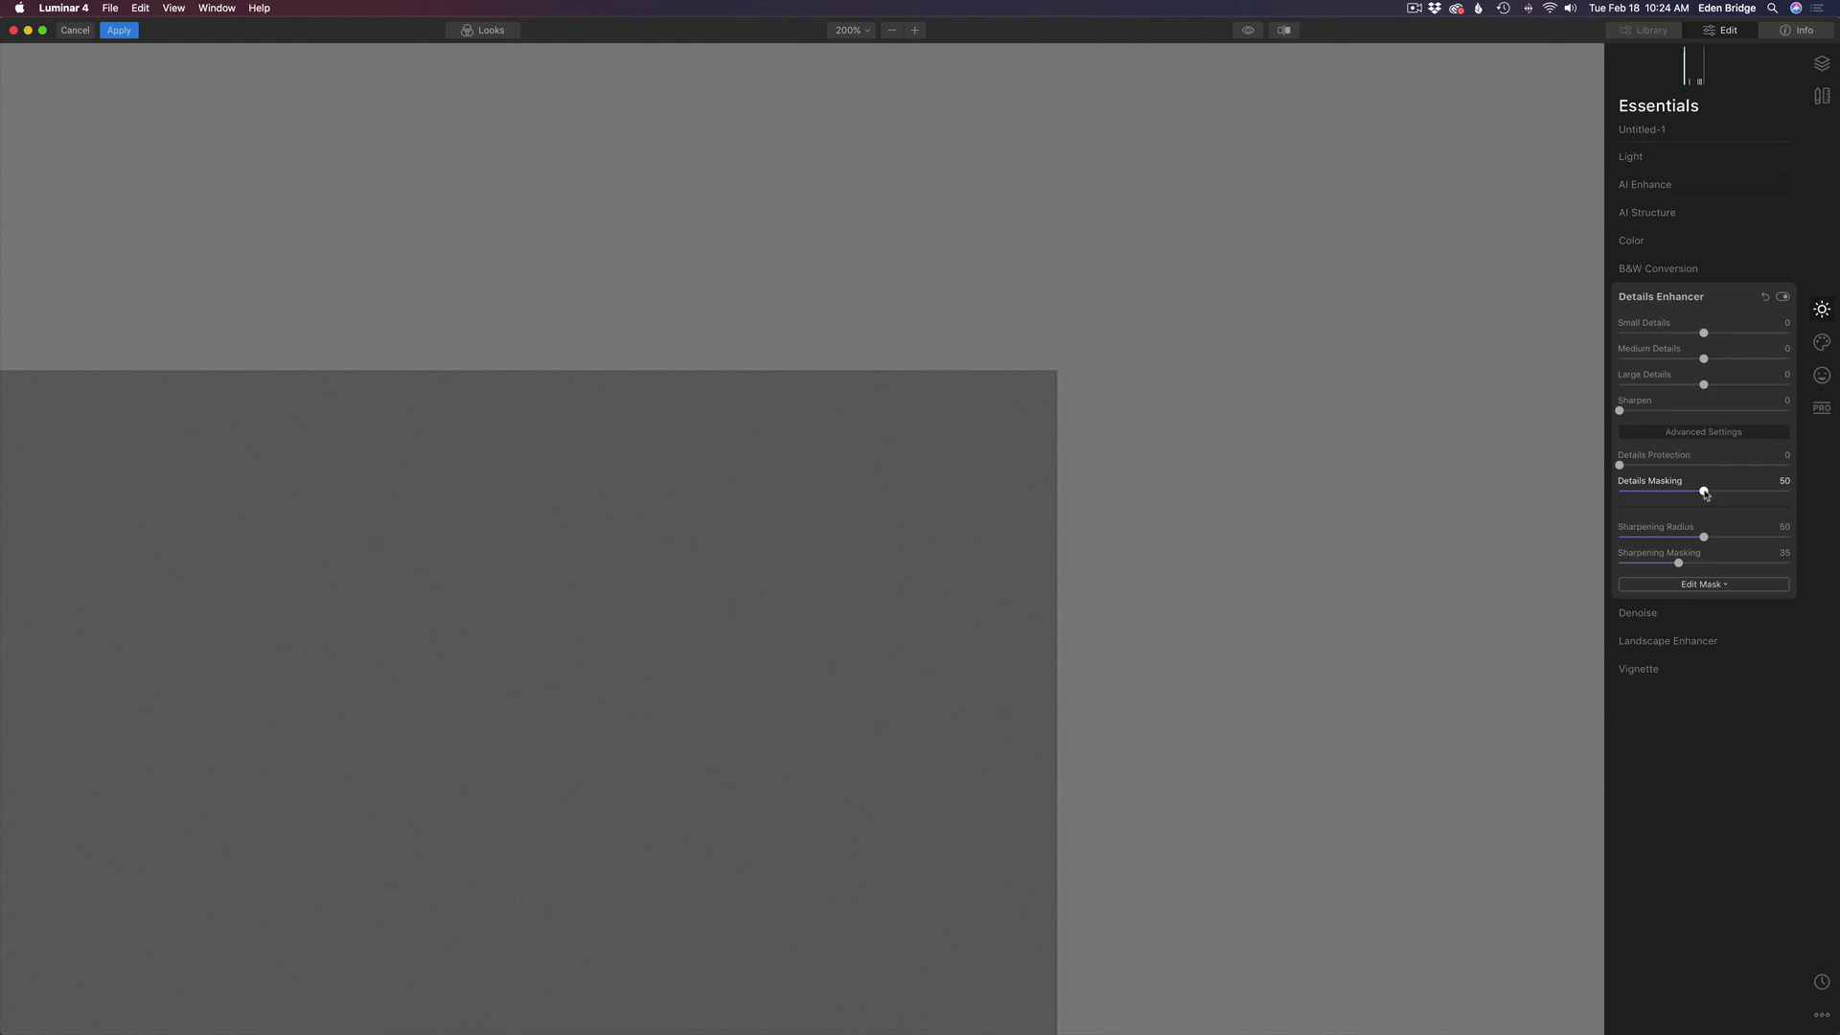
left_click_drag(1705, 494, 1520, 489)
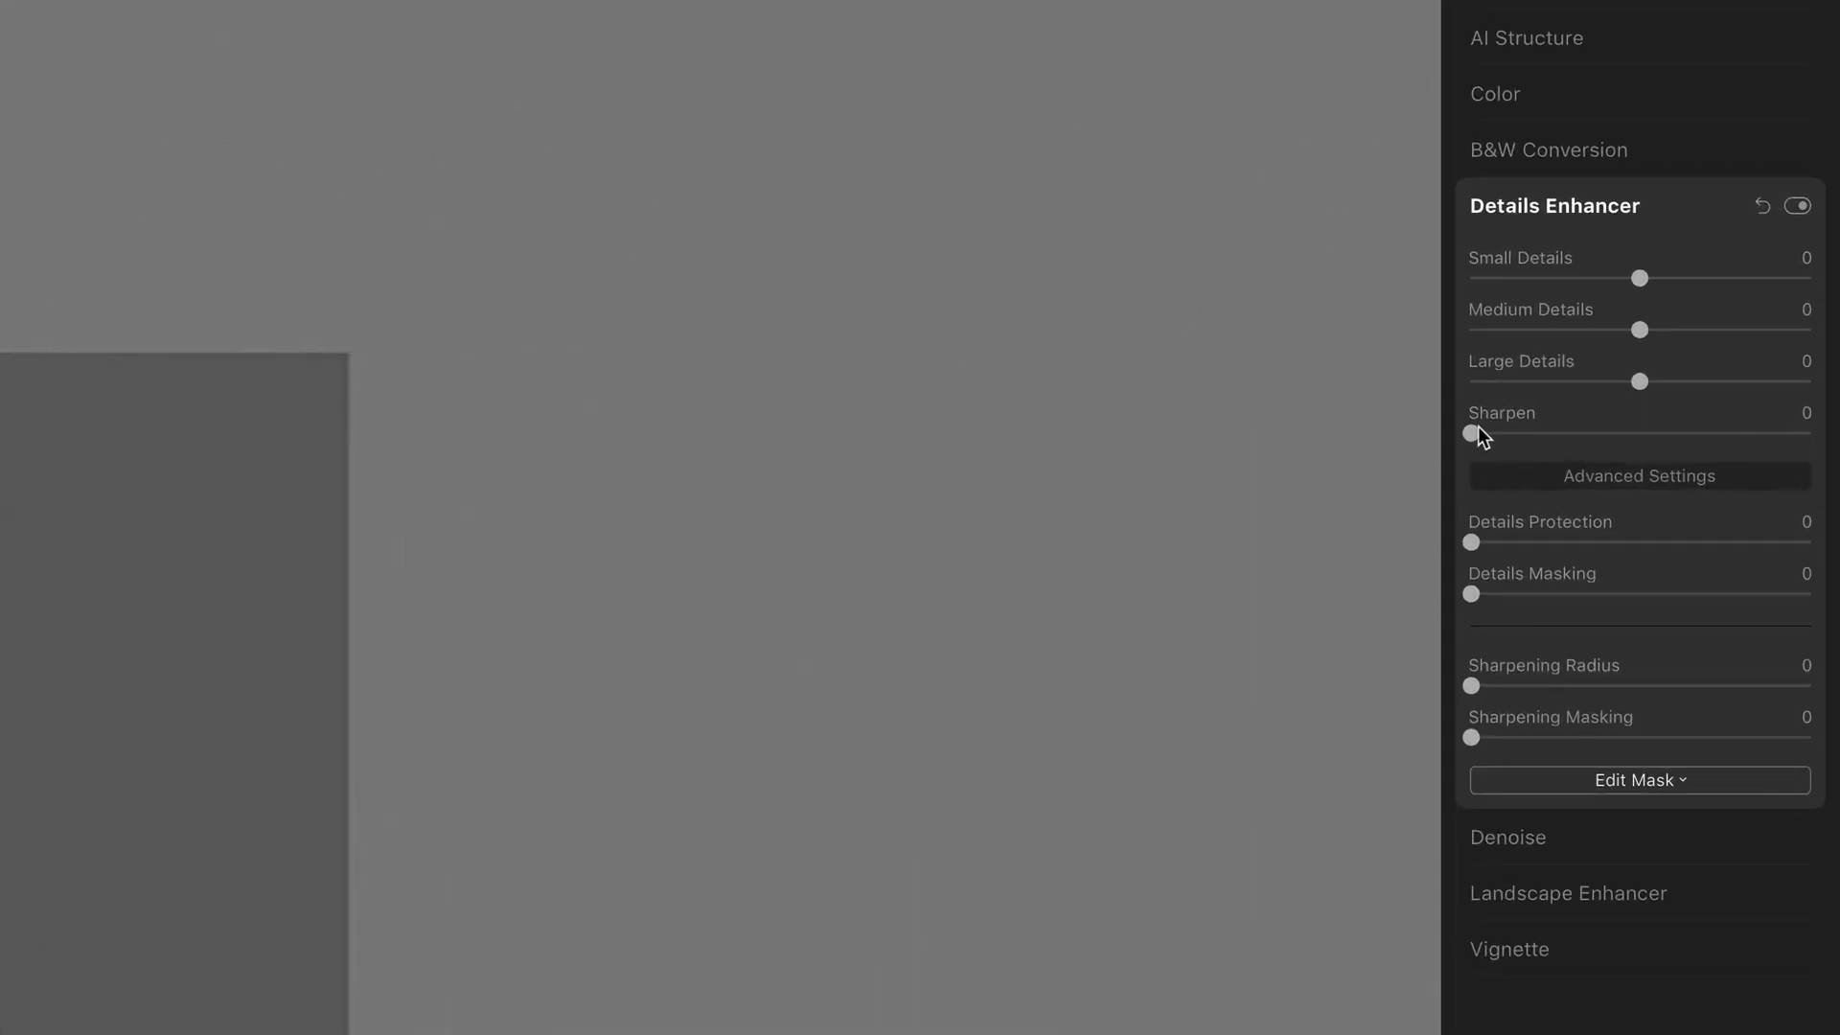
Step: Set Sharpen and Sharpening Radius to 100 for the gray square test image
left_click_drag(1474, 430, 1813, 448)
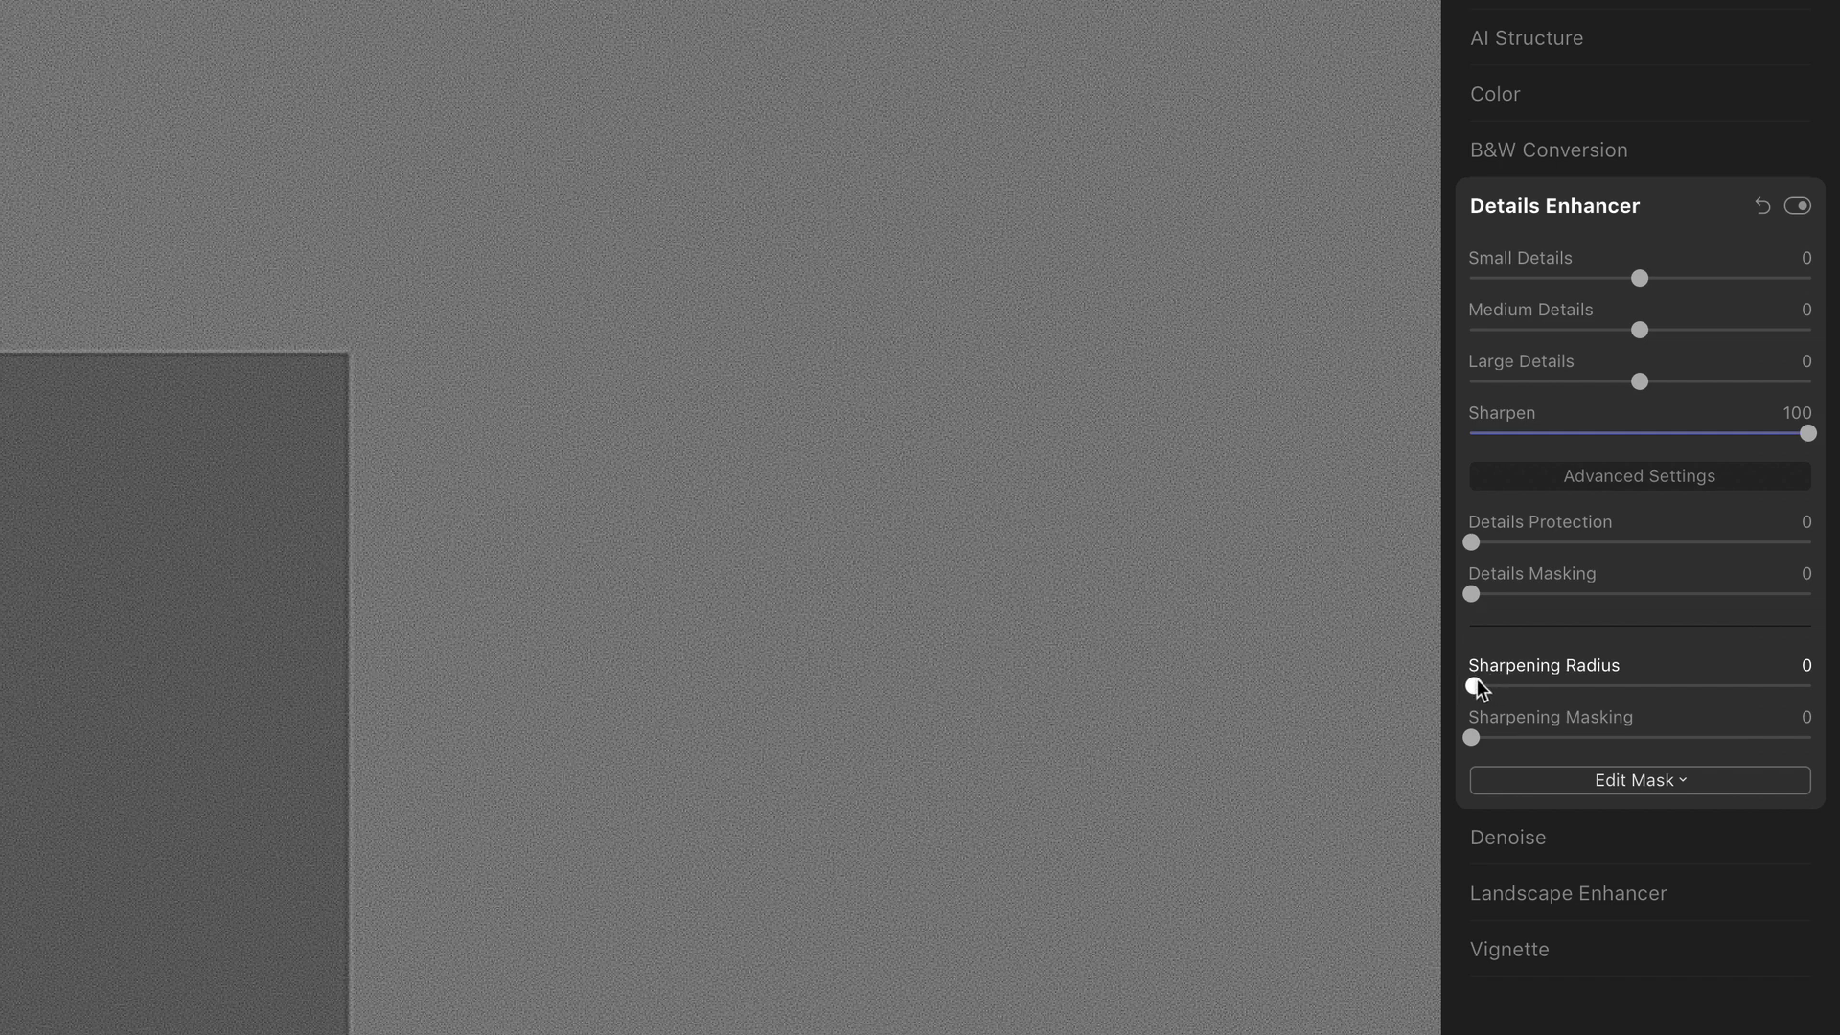
left_click_drag(1478, 687, 1837, 710)
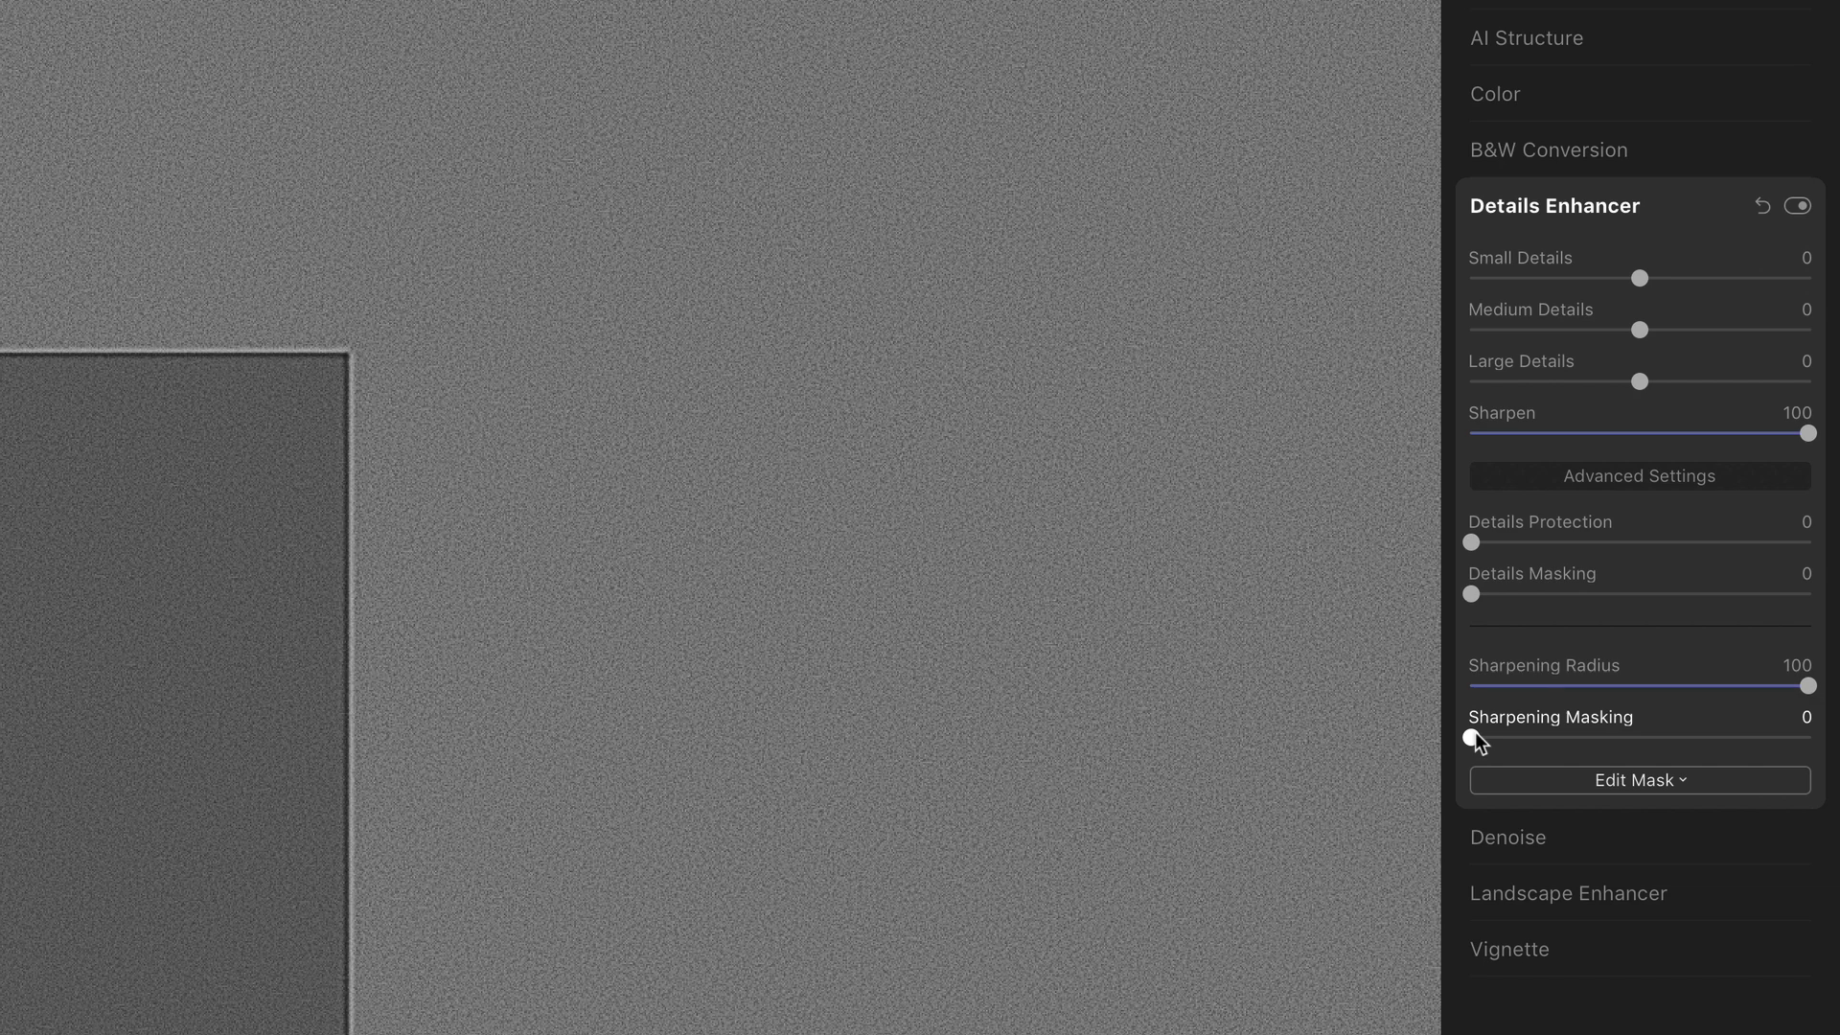
Step: Raise Sharpening Masking from 0 to 100 in stages, then bring it back to about 47
left_click_drag(1481, 738, 1469, 738)
left_click_drag(1473, 738, 1595, 744)
left_click_drag(1593, 742, 1809, 740)
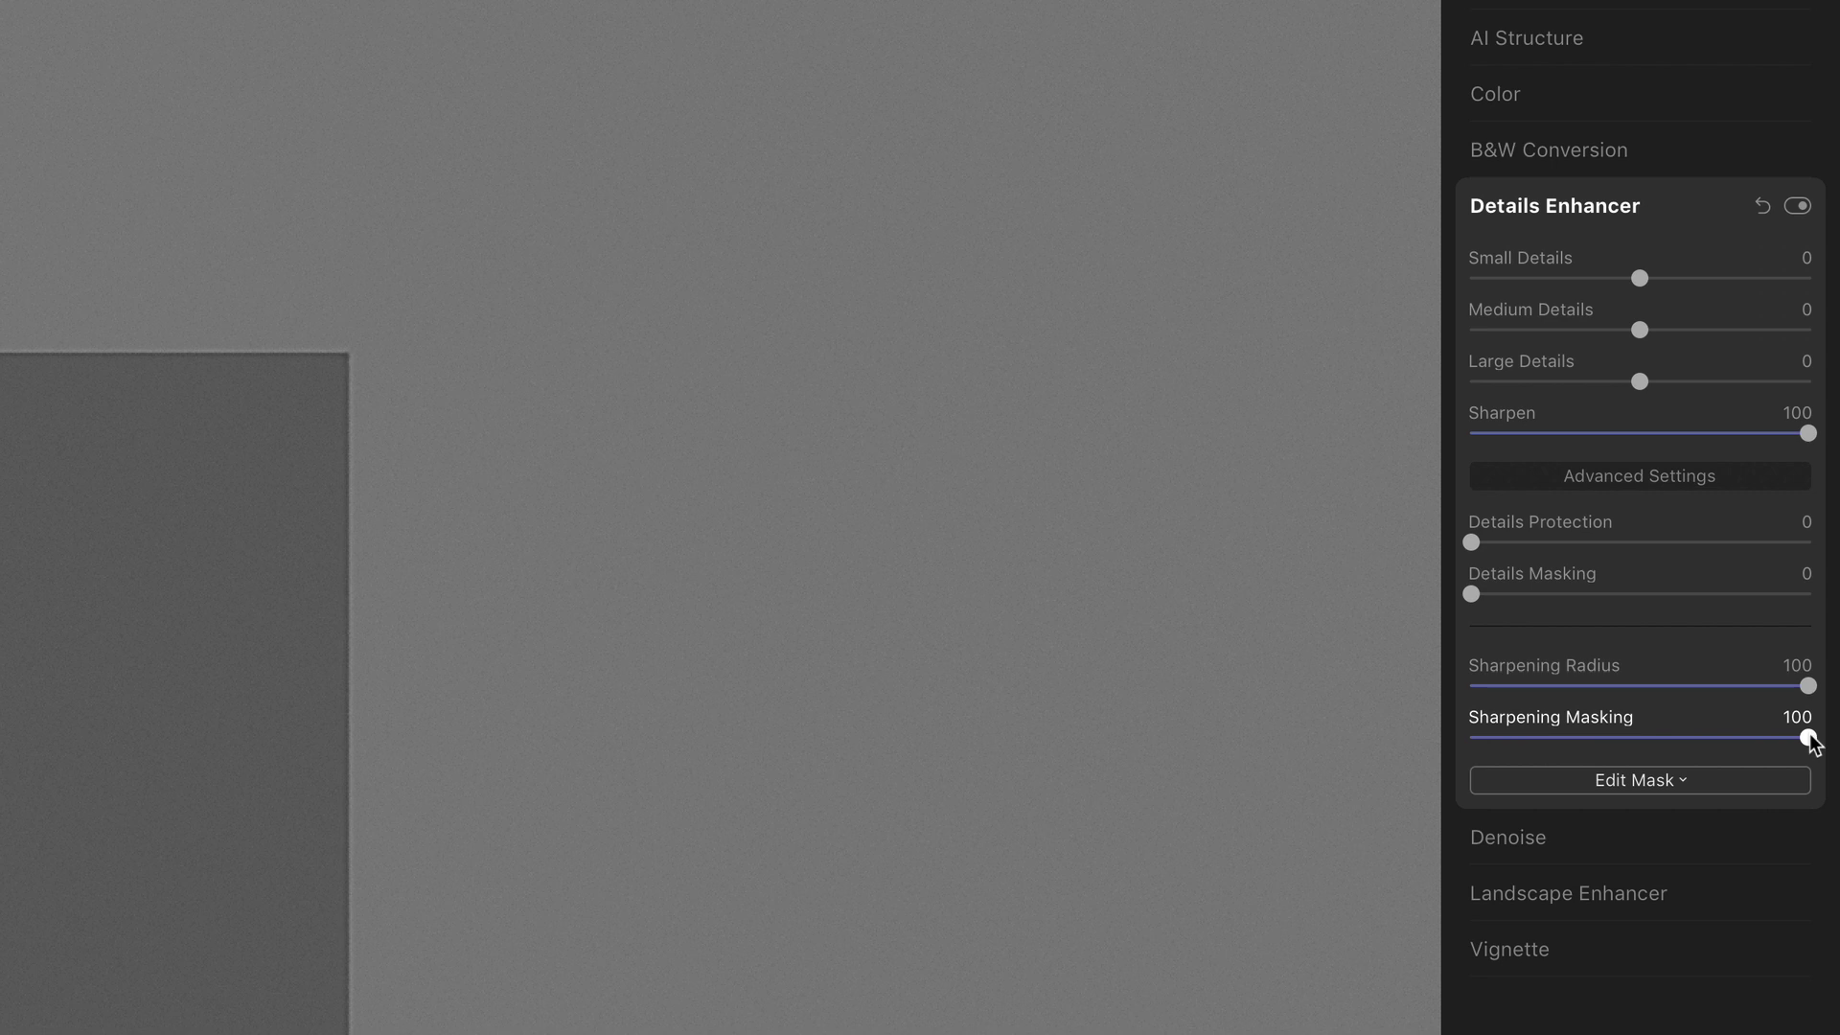
left_click(1560, 723)
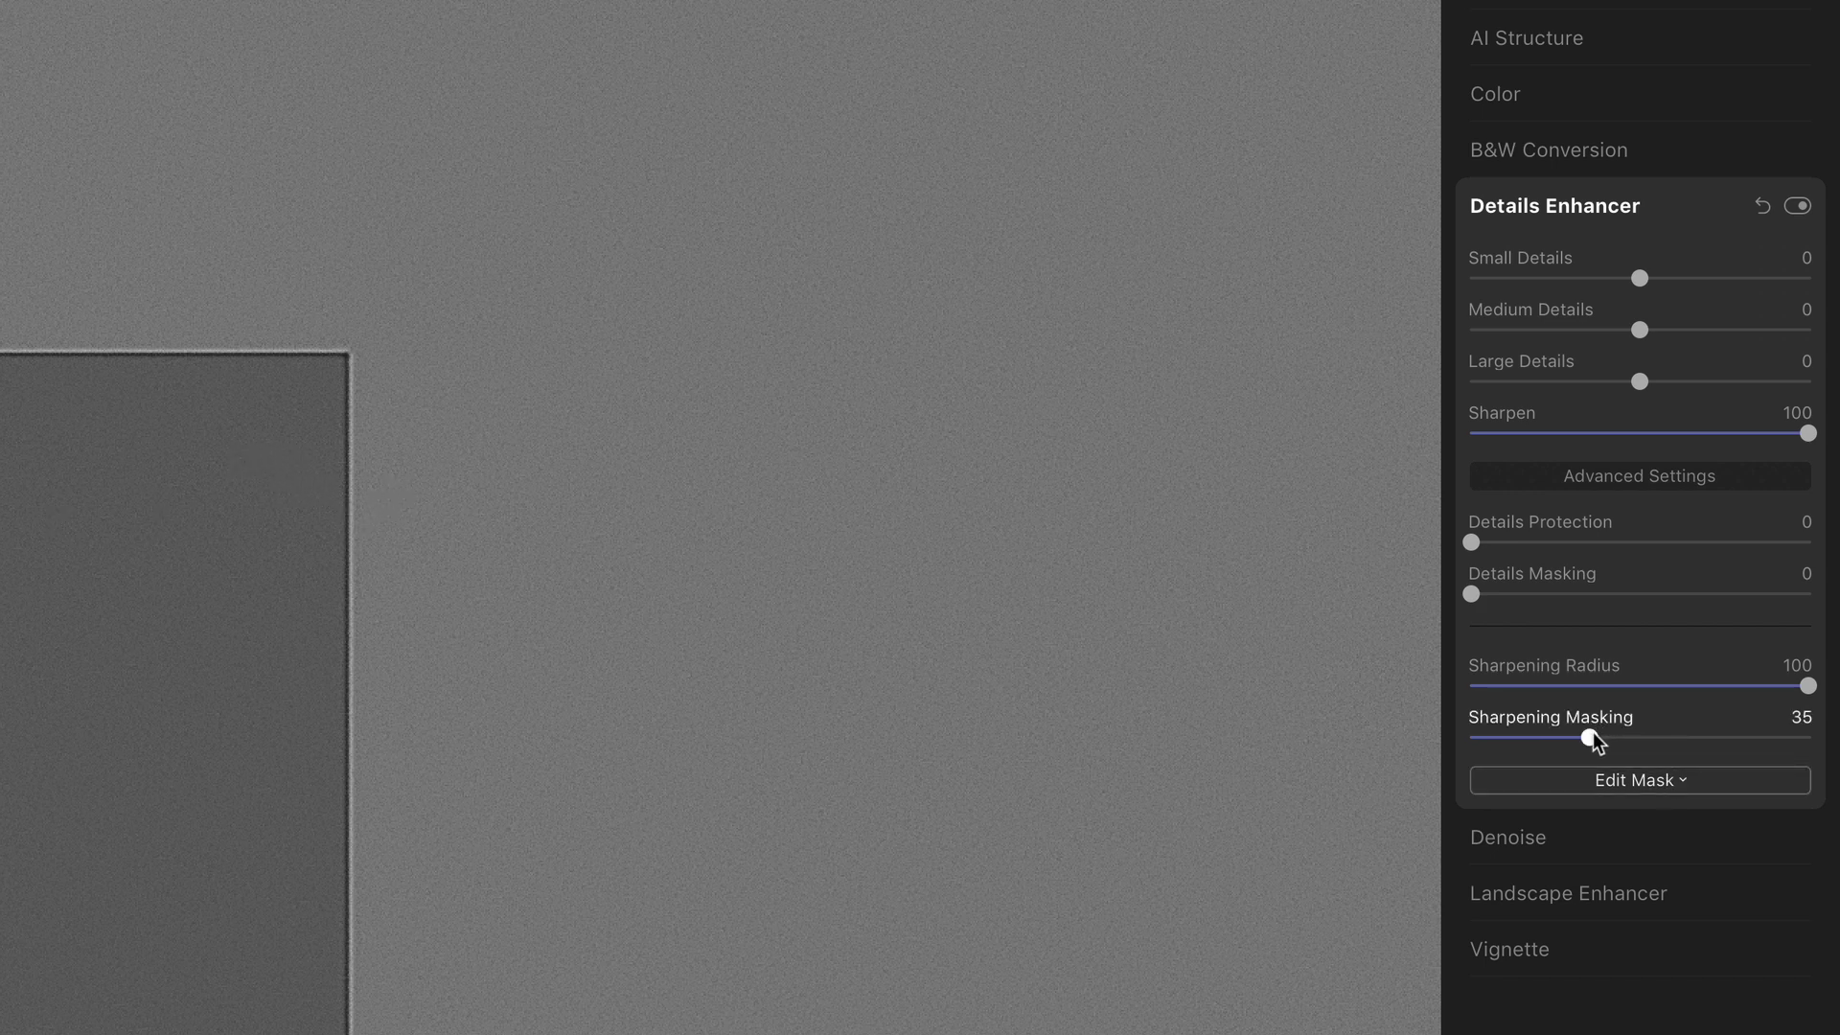
left_click_drag(1594, 742, 1629, 744)
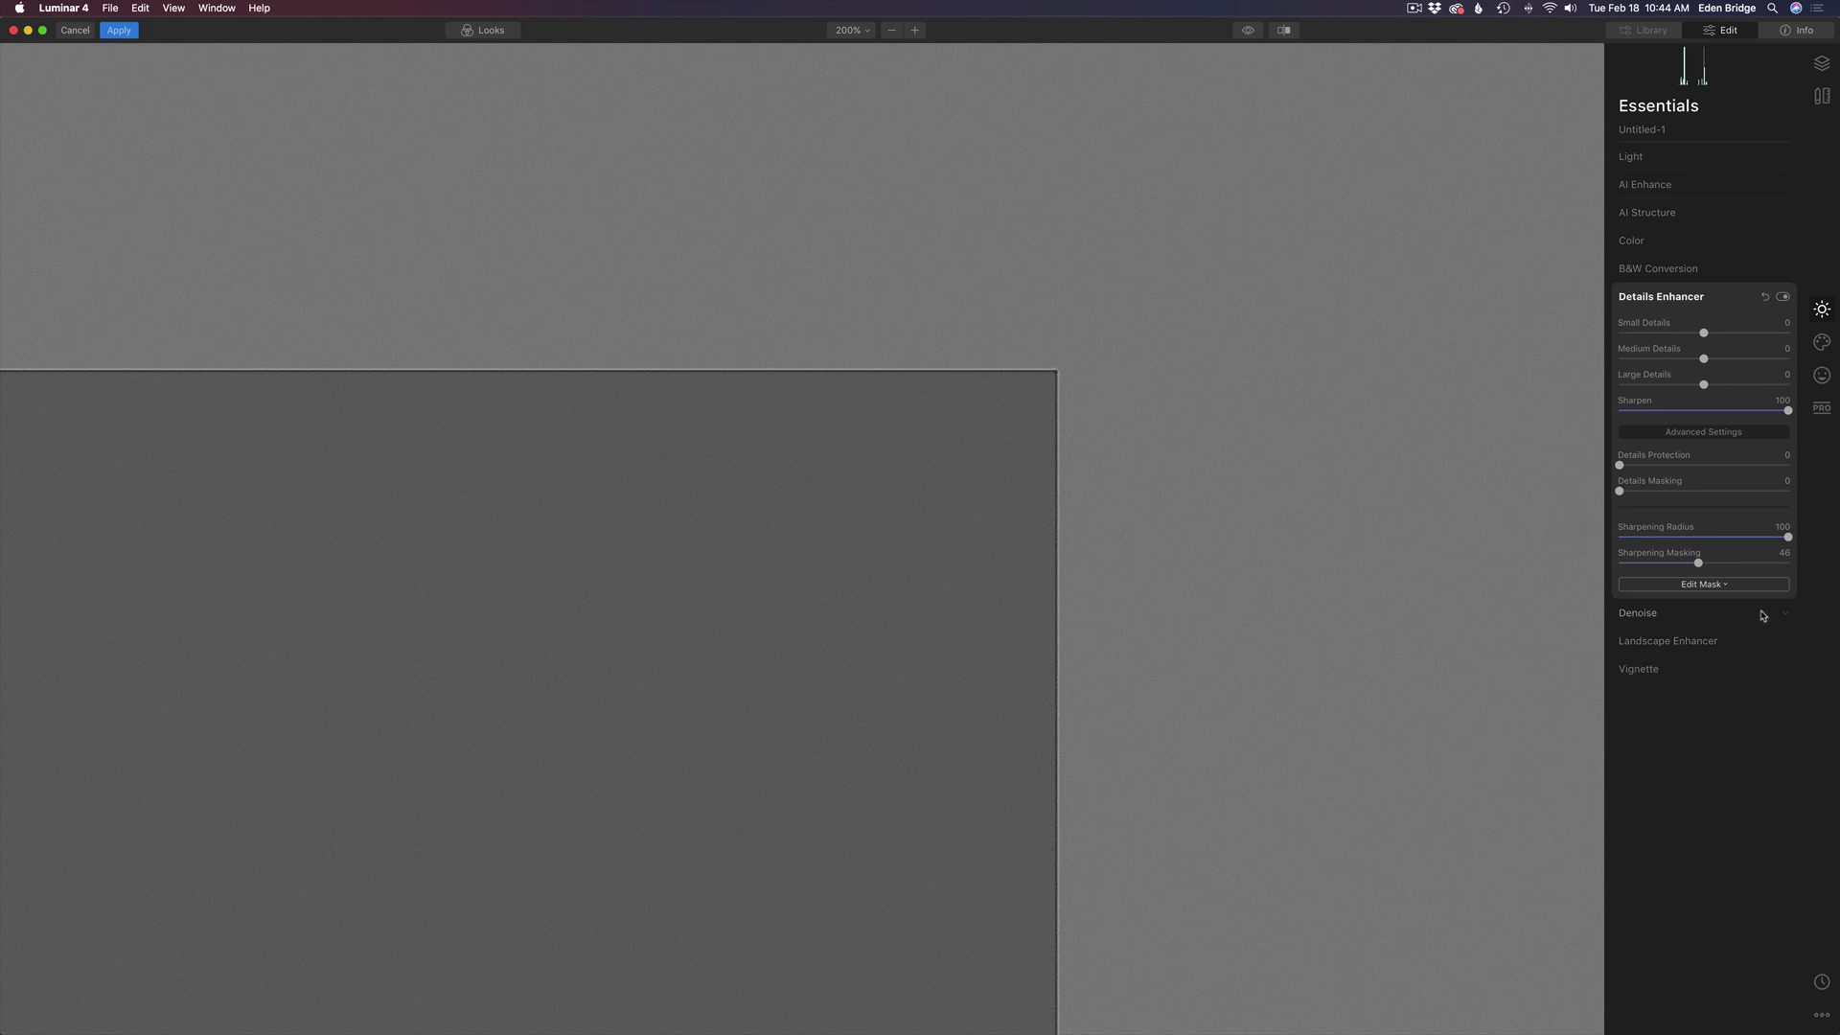
Step: Reset all Details Enhancer adjustments and set Details Masking to 0, with the square's corner enlarged to 300%
left_click(1764, 299)
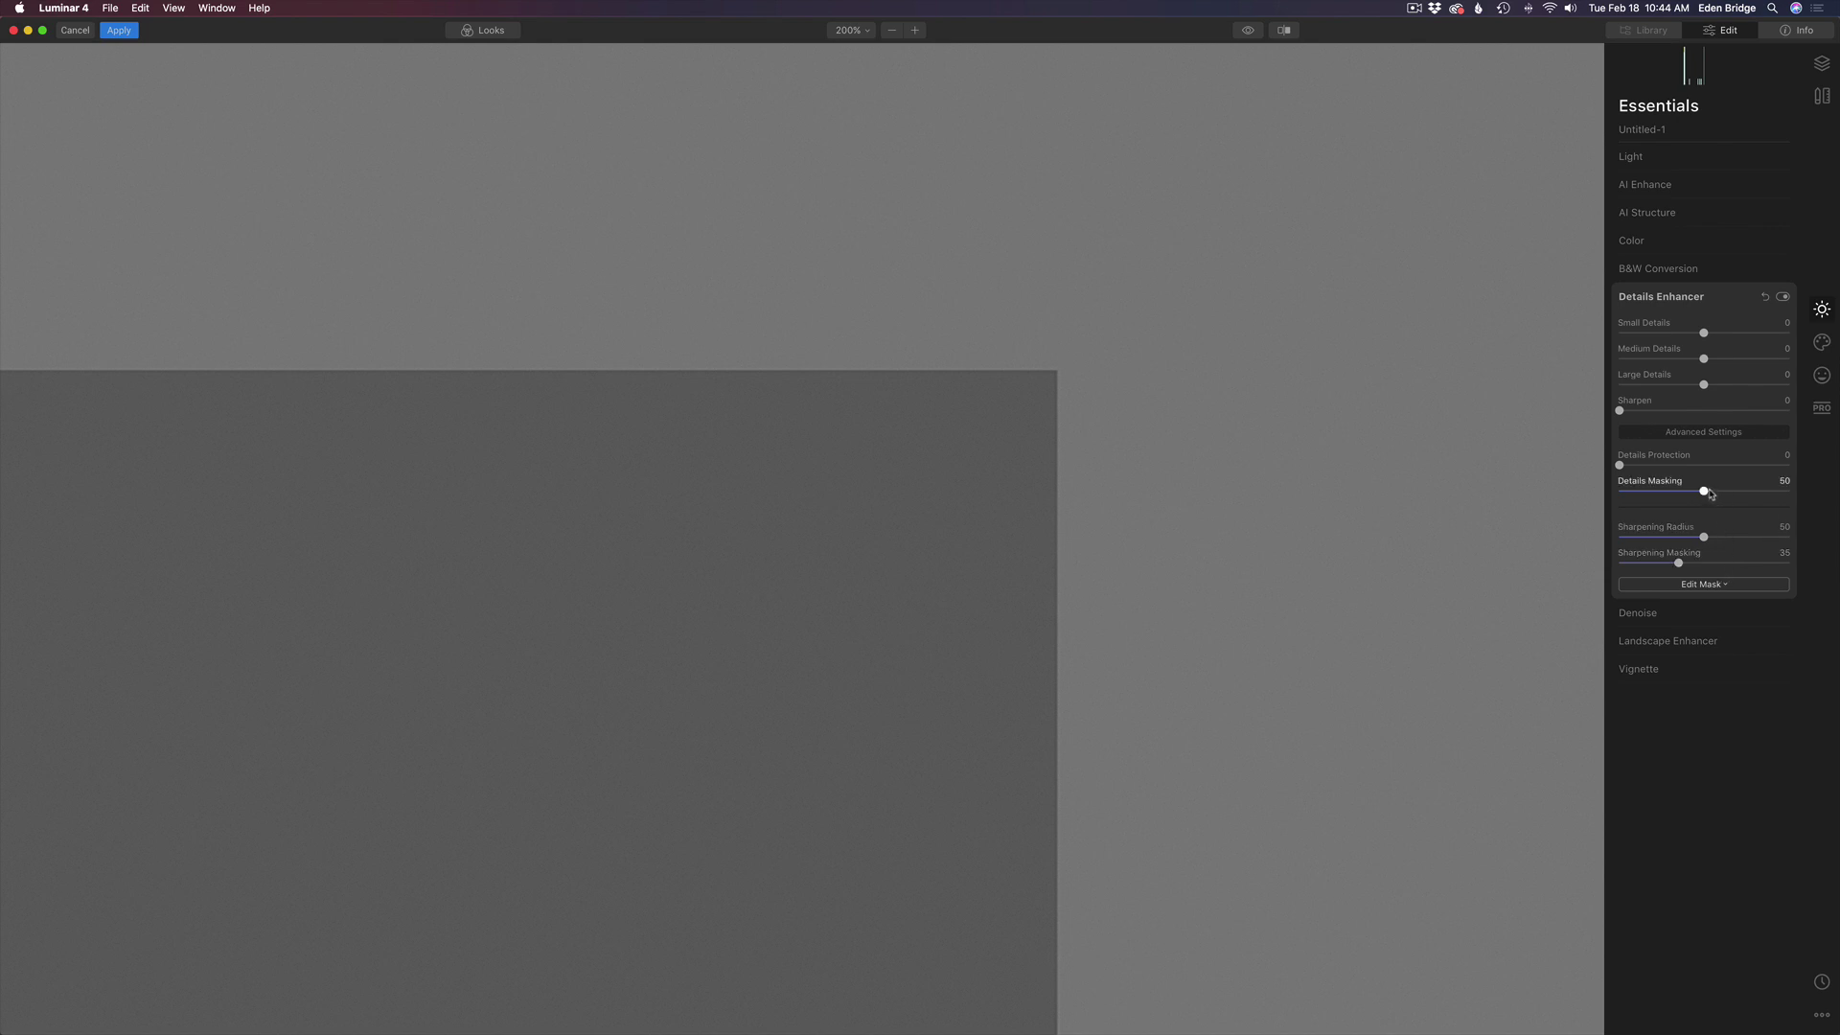
left_click_drag(1705, 492, 1586, 484)
left_click(917, 36)
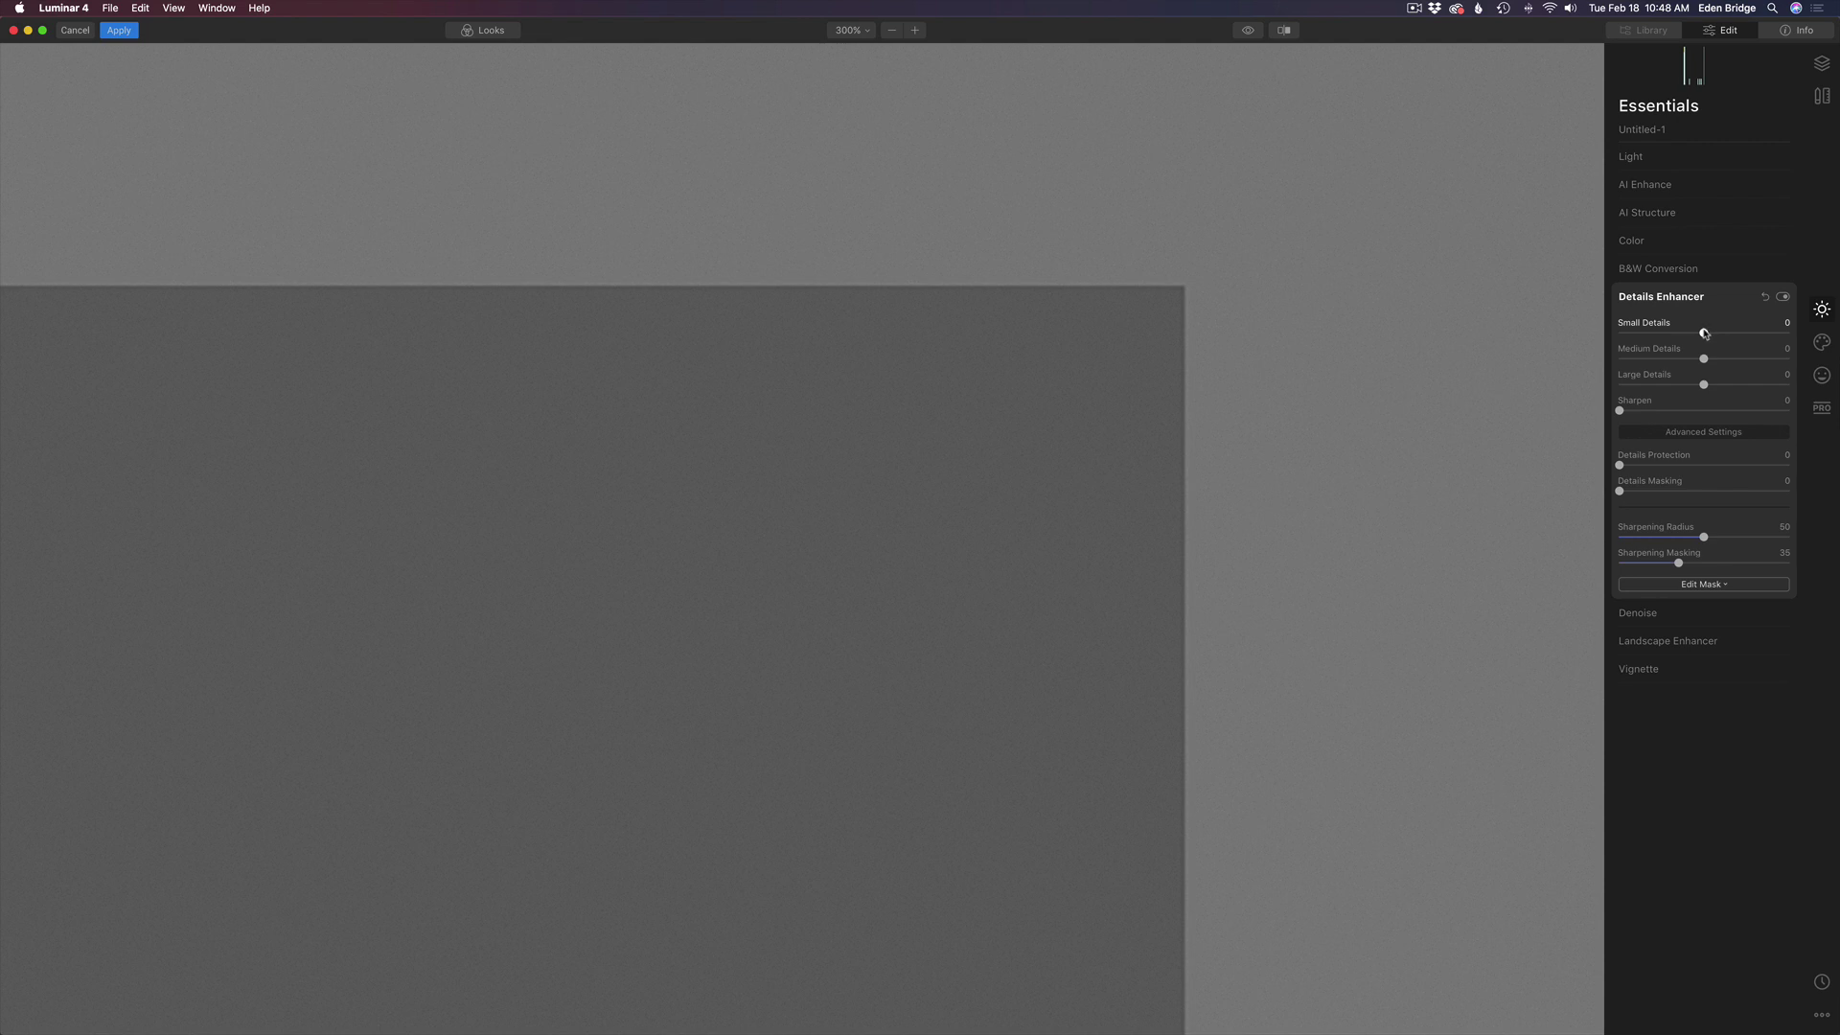
Step: Try Small, Medium and Large Details at 100 one at a time, resetting Small and Medium before moving on
left_click_drag(1707, 334, 1837, 334)
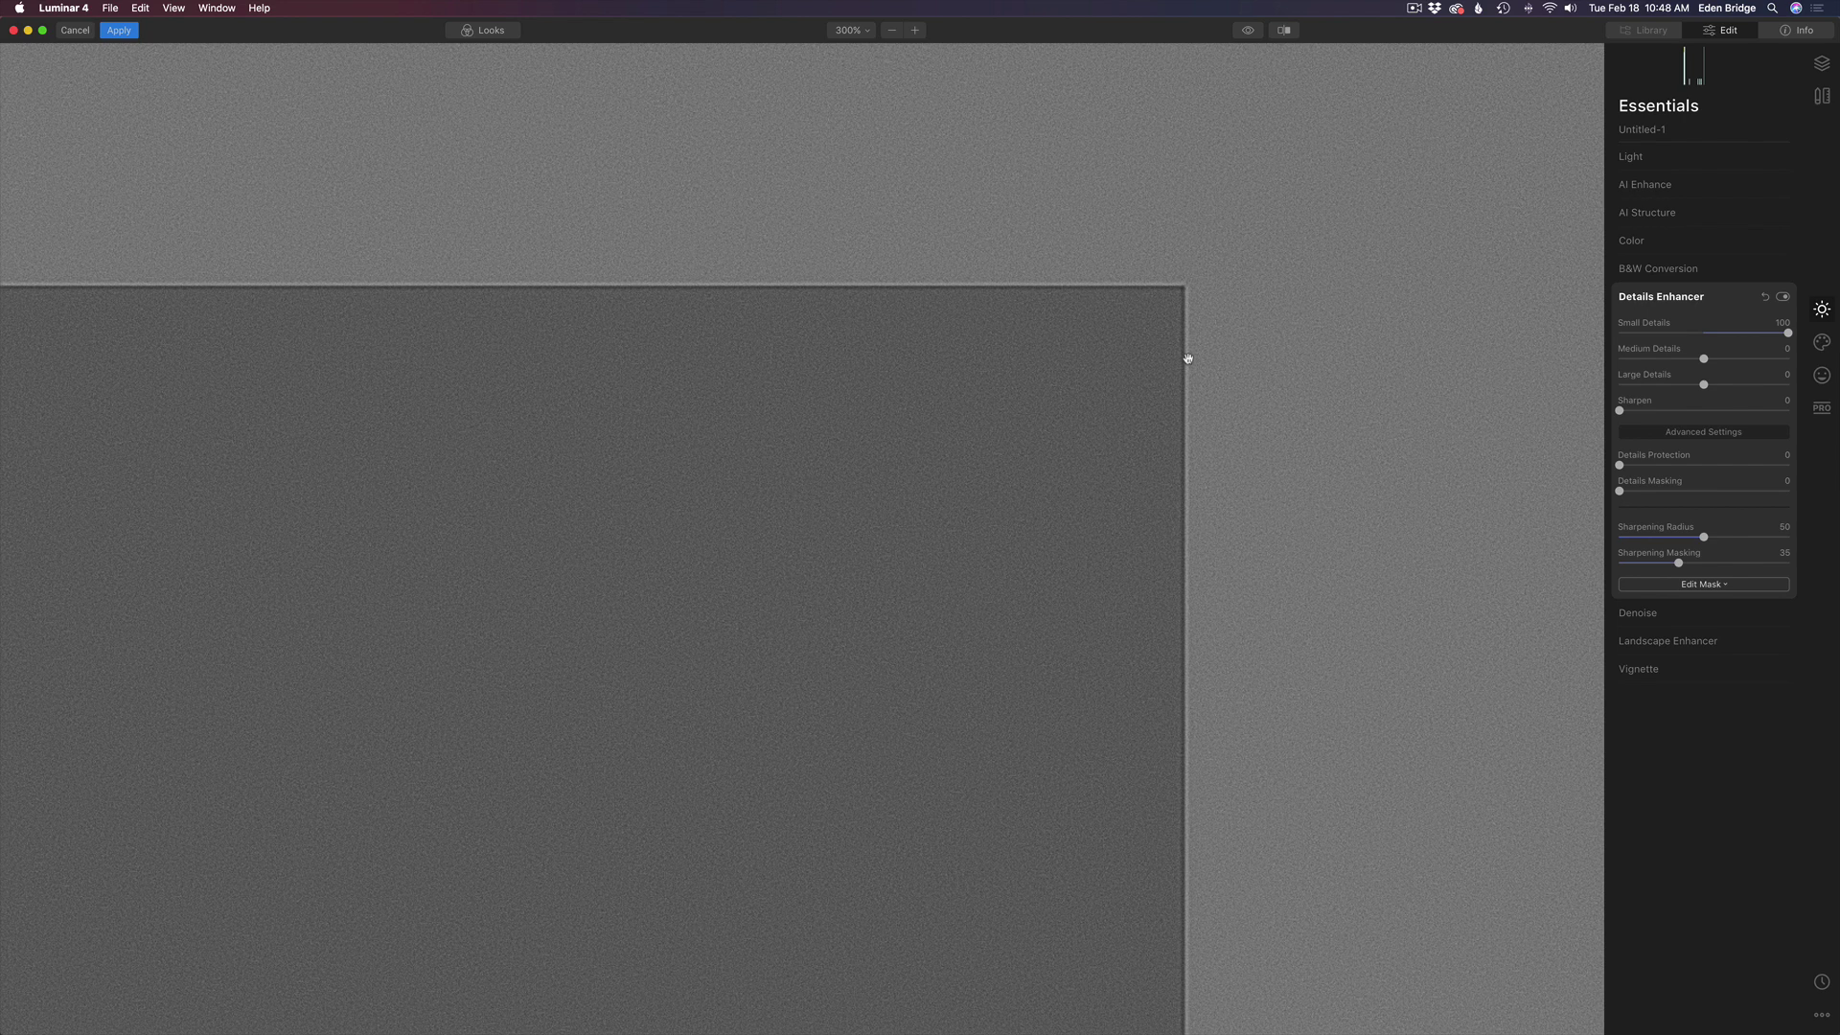
double_click(1655, 324)
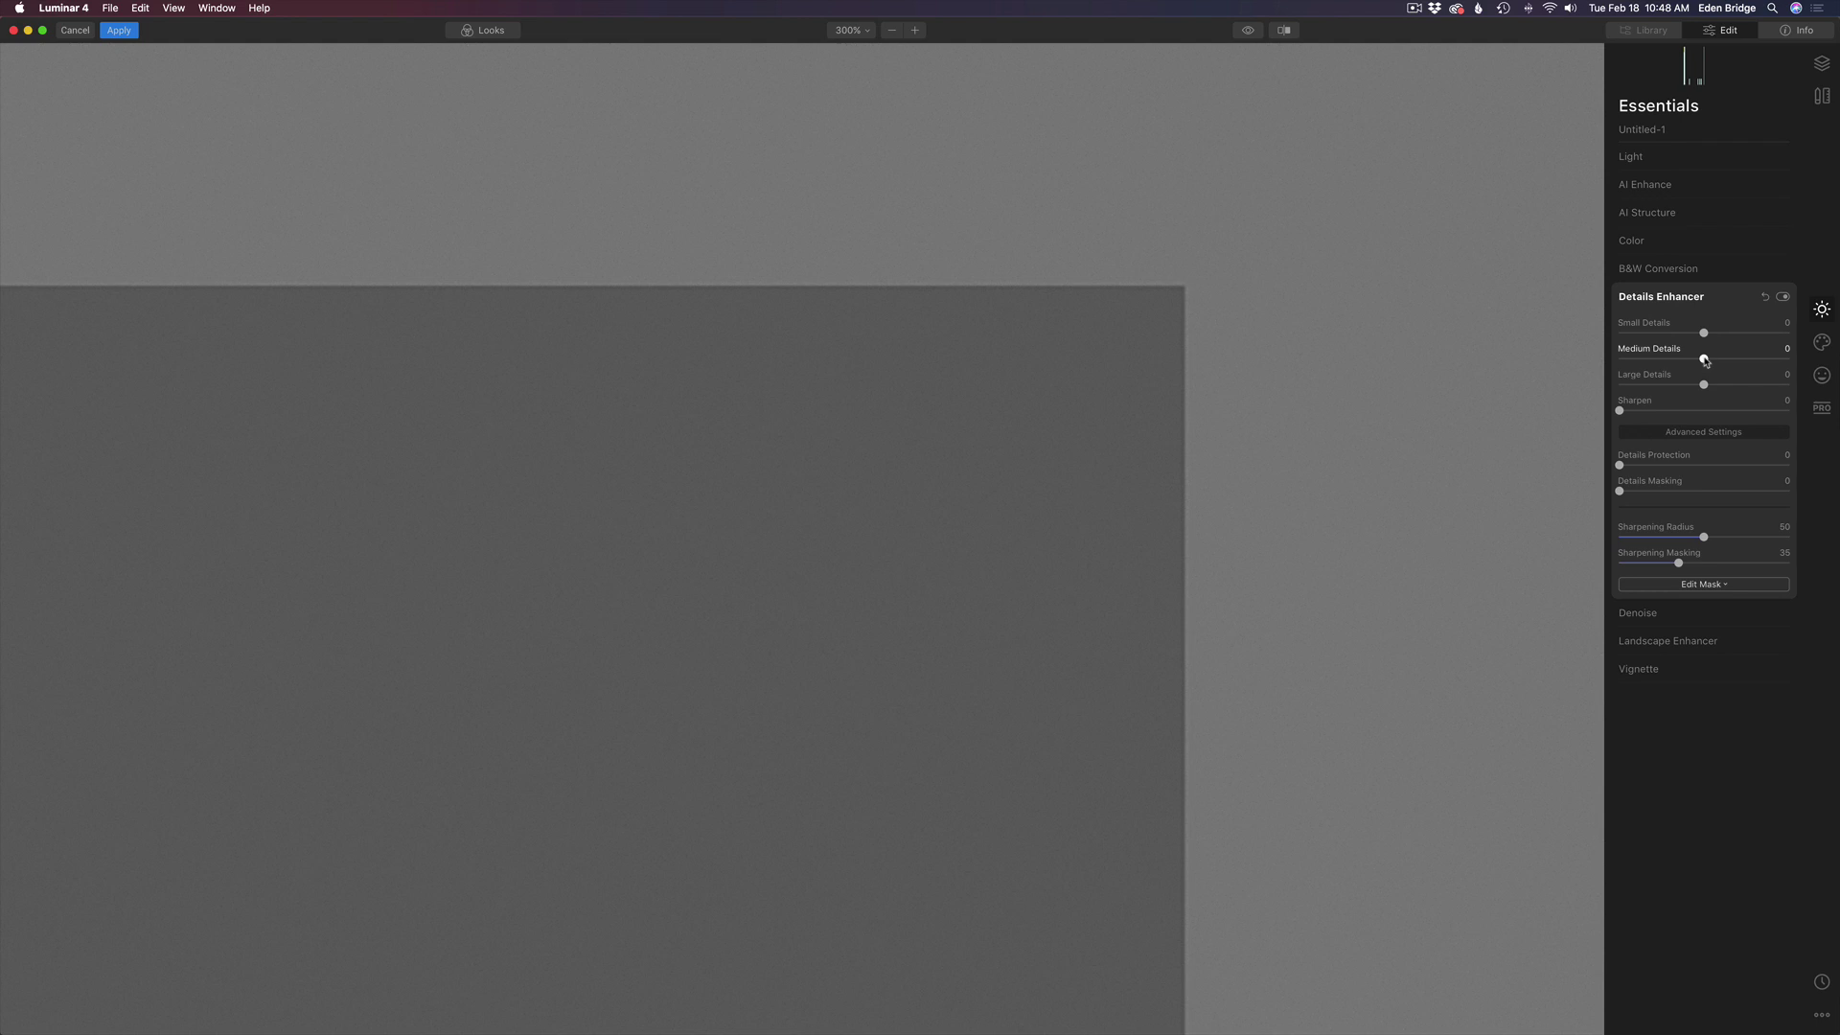
left_click_drag(1705, 361, 1790, 361)
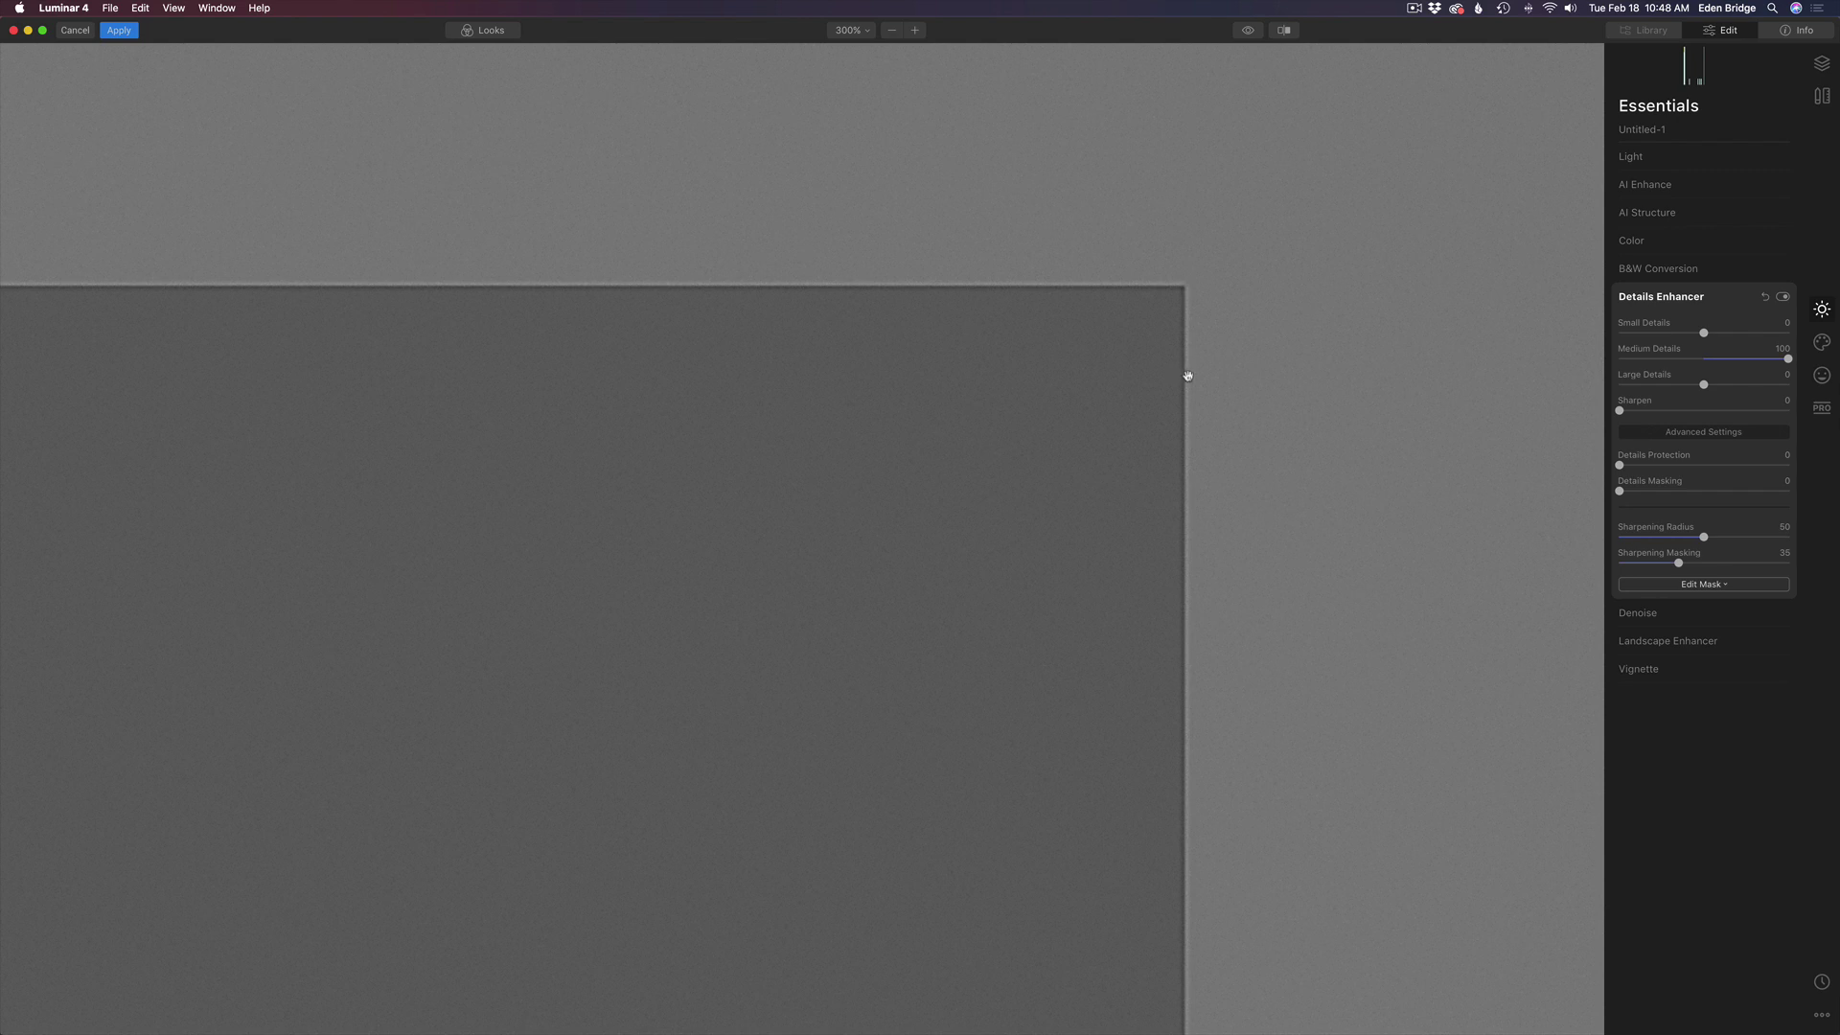
double_click(1650, 350)
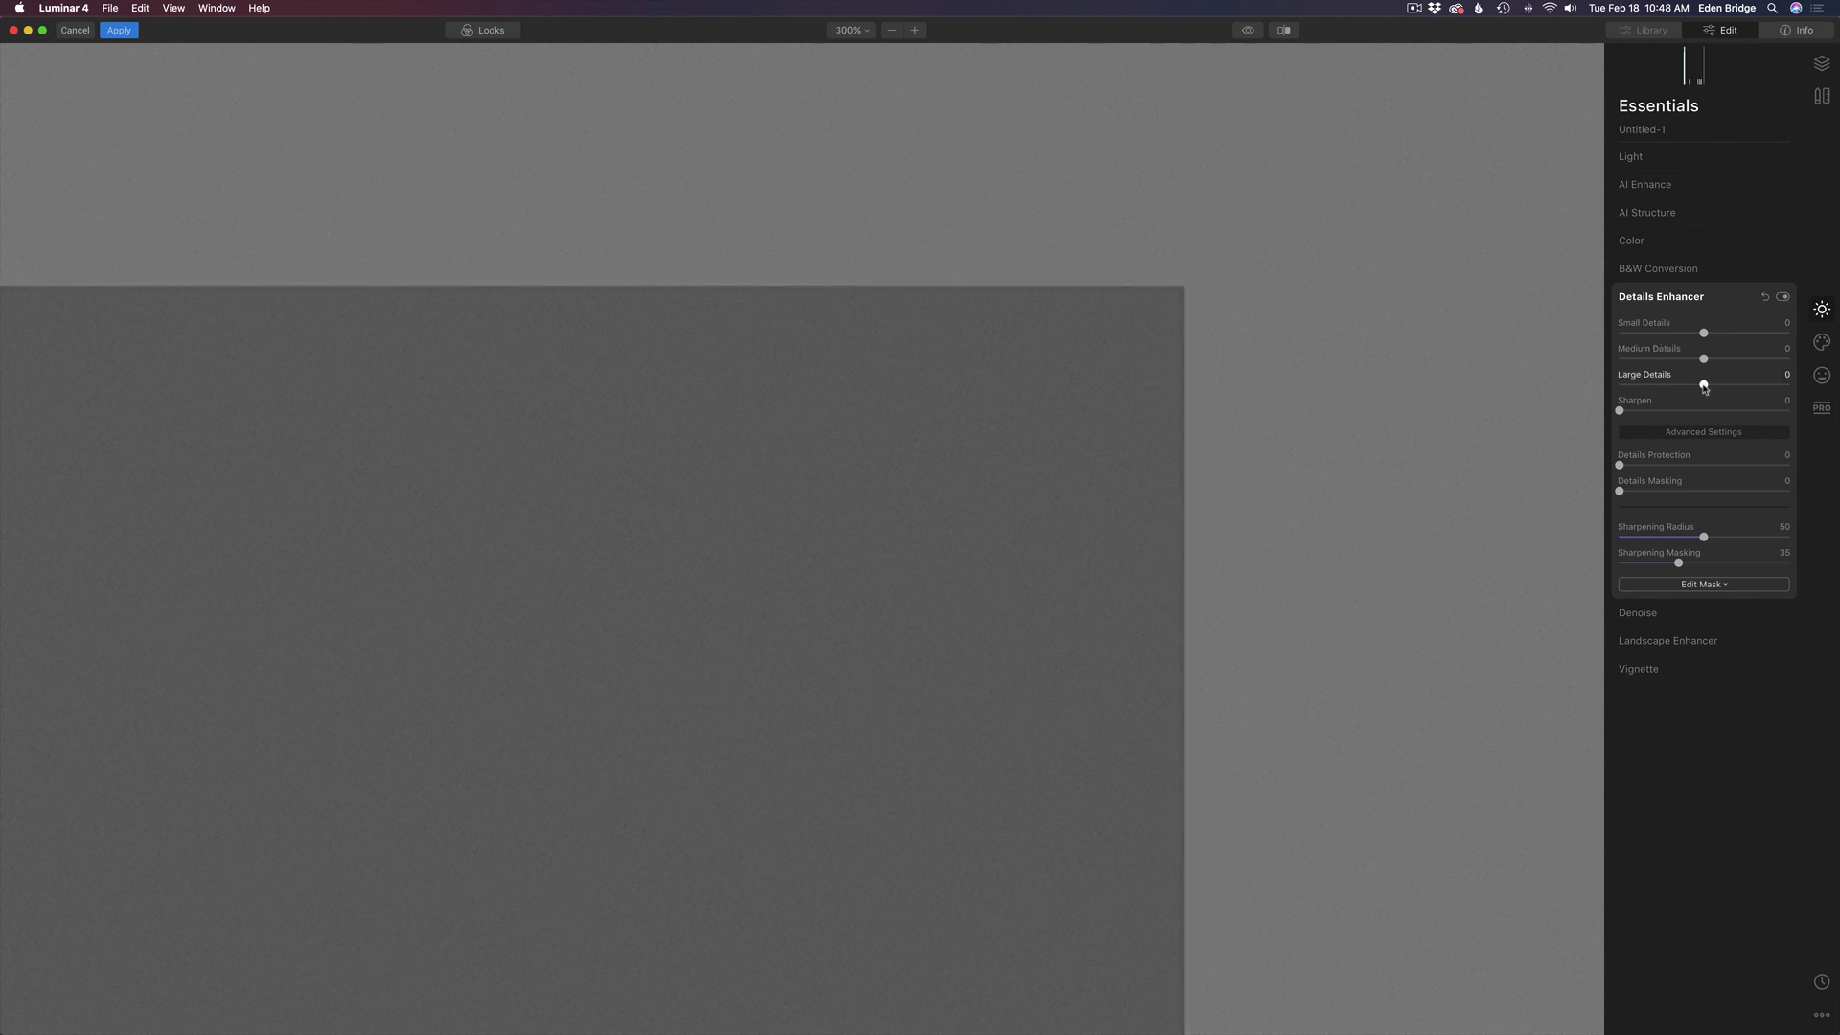
left_click_drag(1704, 385, 1837, 402)
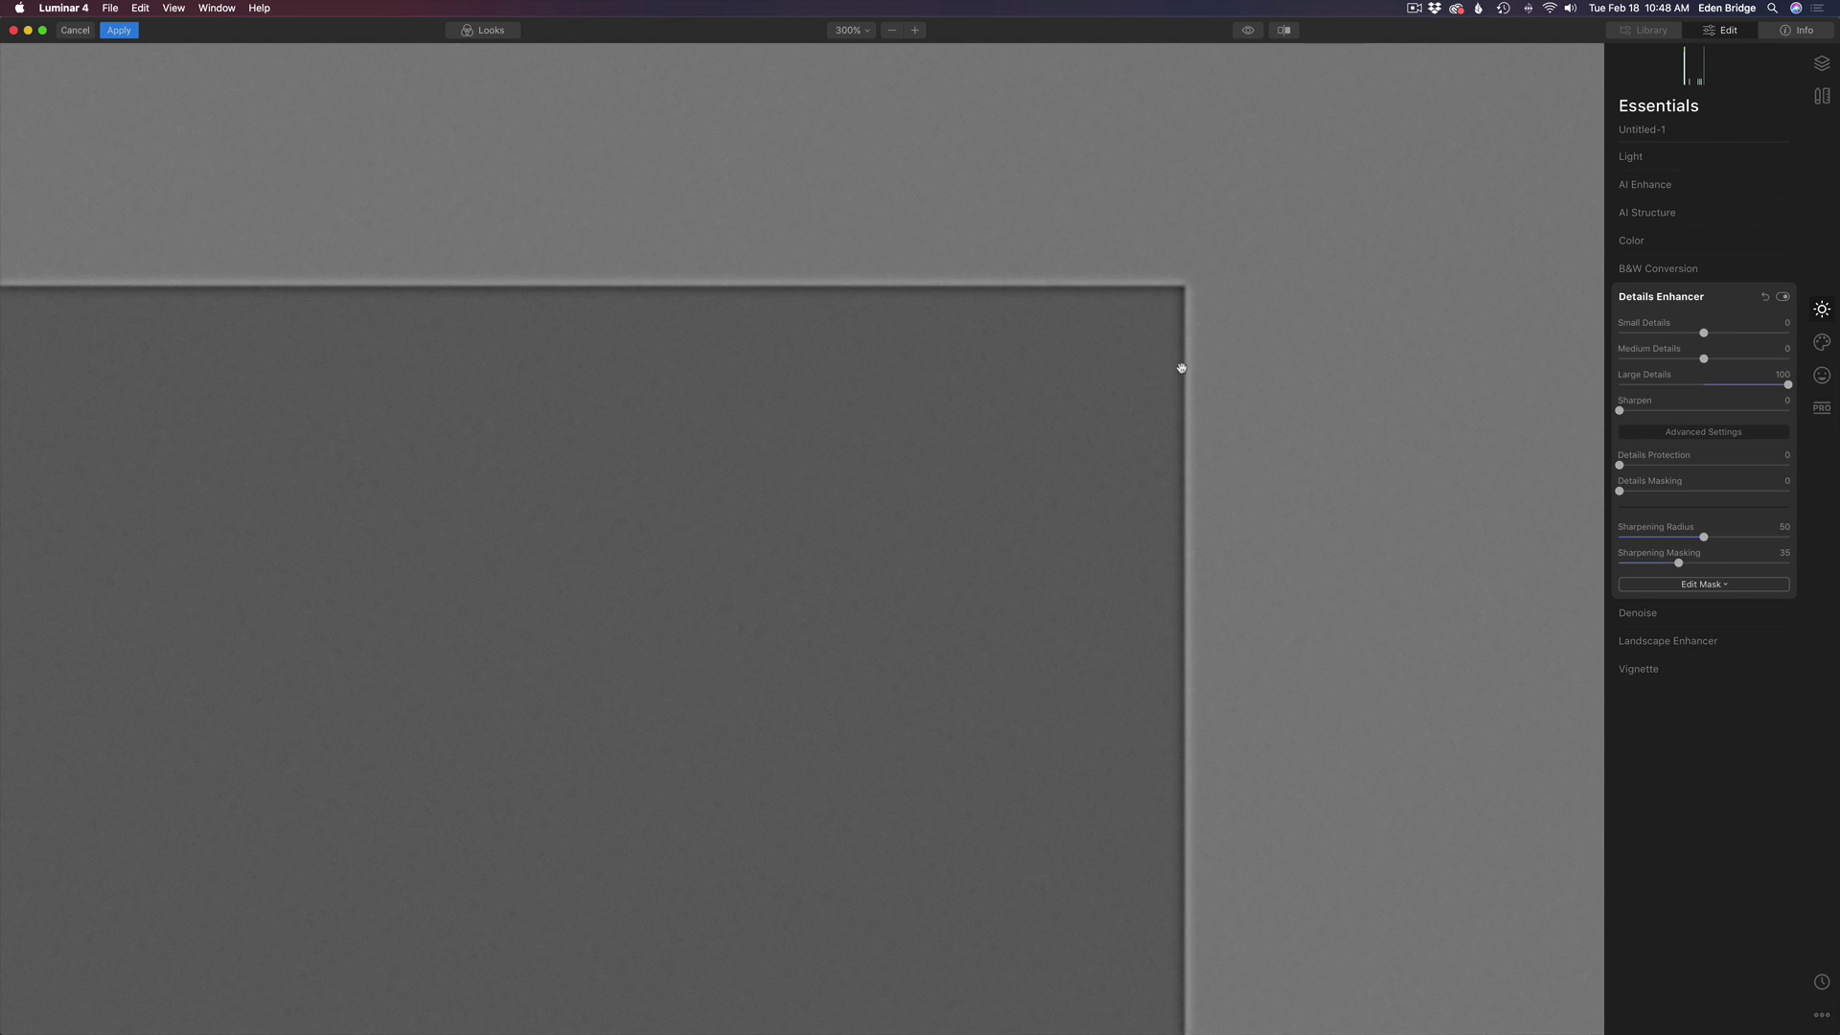
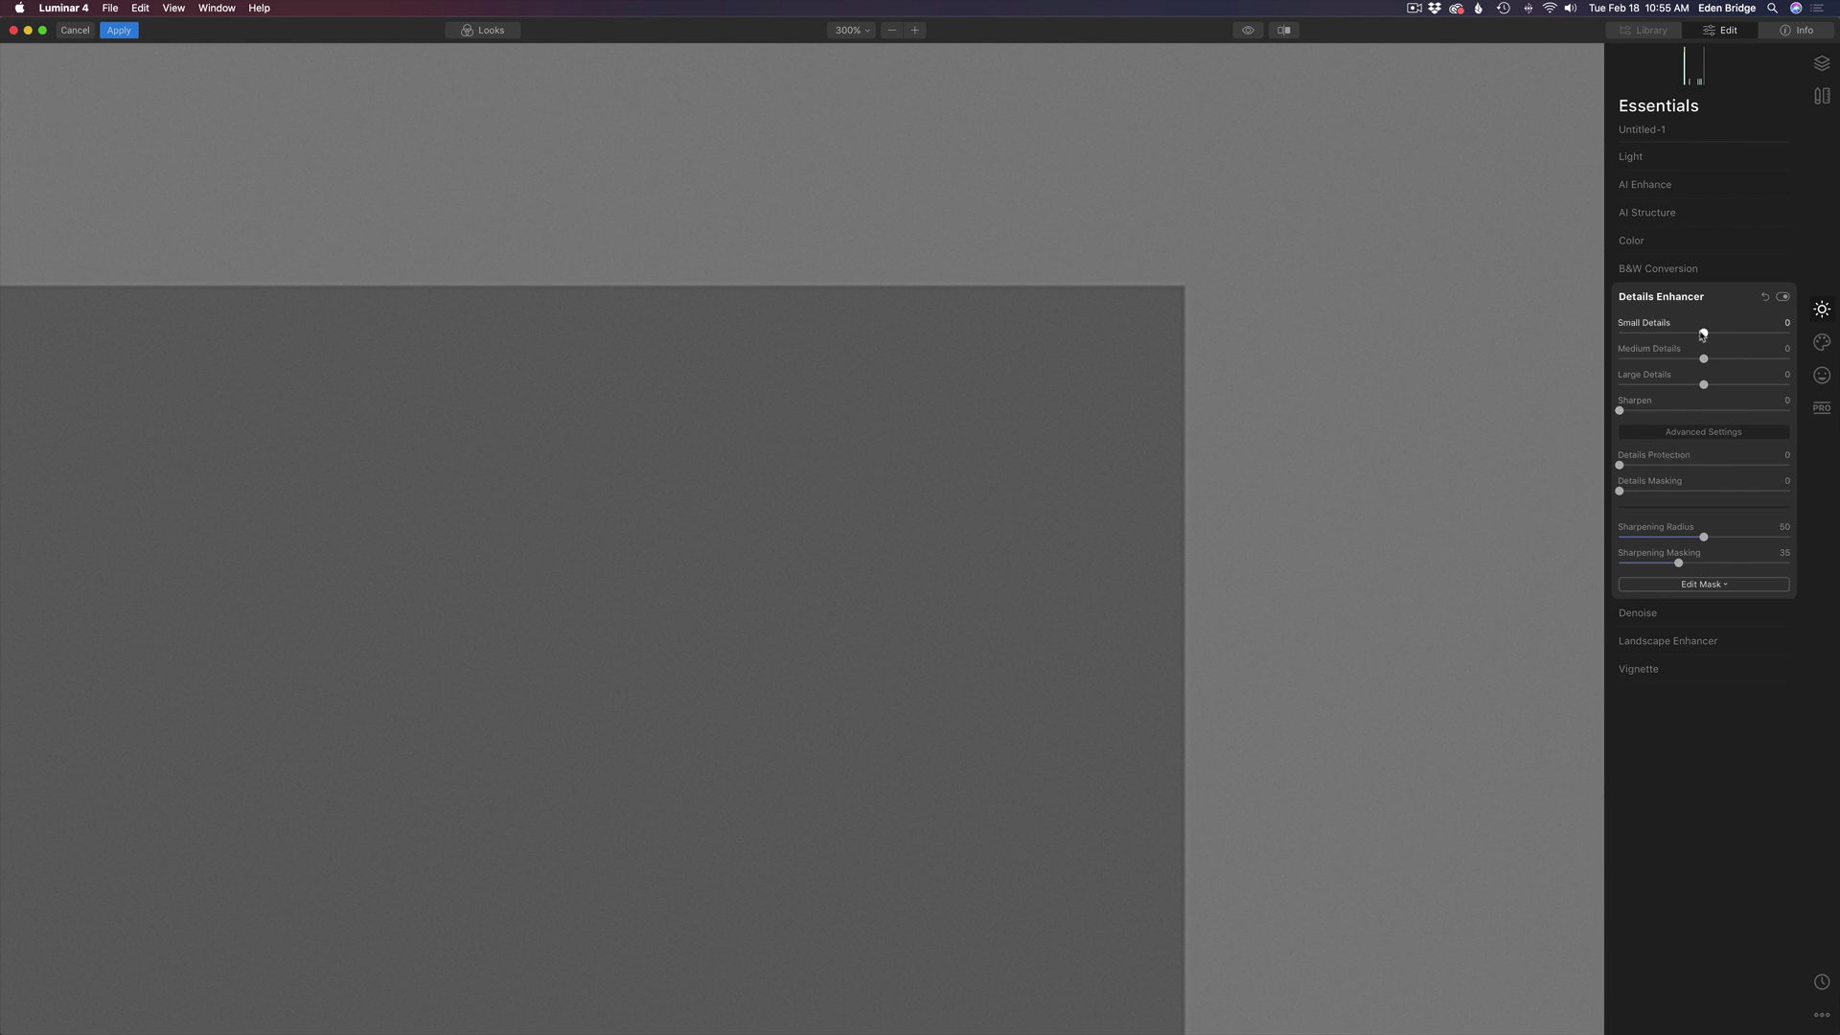
Step: Set Small Details to 100, raise Details Masking gradually to 100, and restore Details Masking to its default of 50
left_click_drag(1703, 333, 1788, 332)
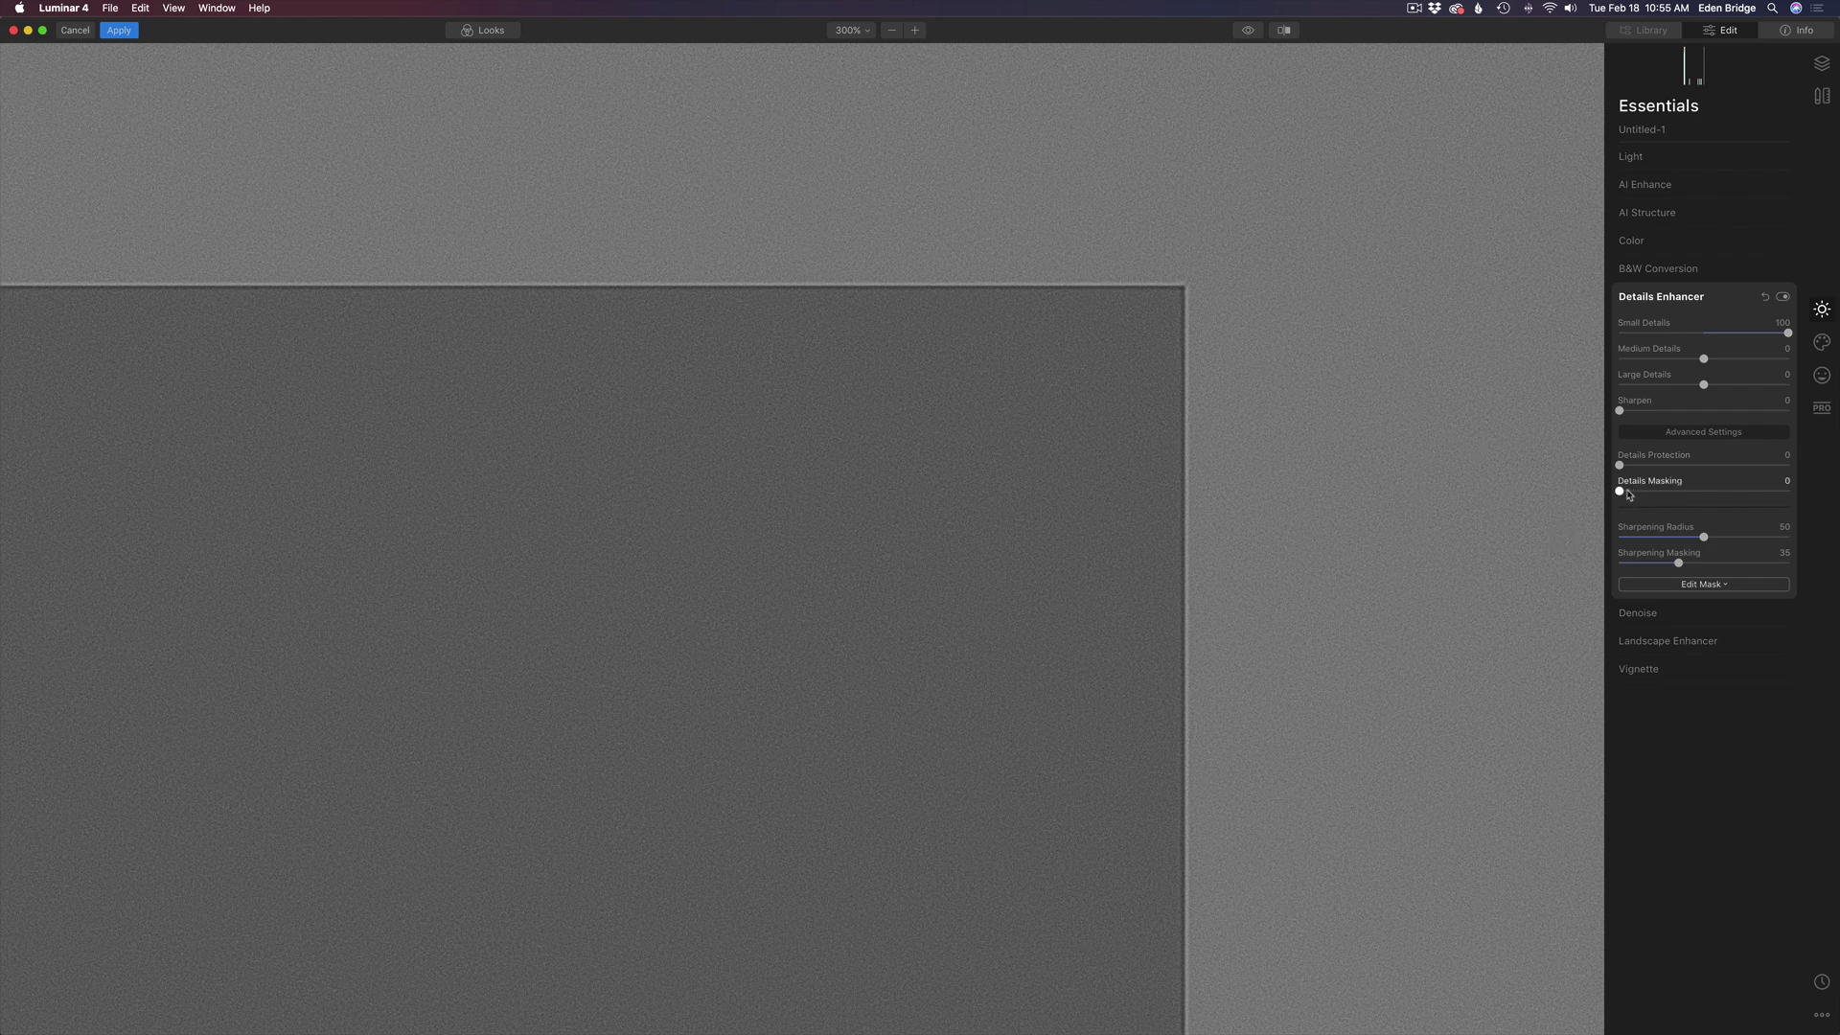
left_click_drag(1652, 483, 1568, 490)
left_click_drag(1620, 493, 1679, 497)
left_click_drag(1679, 497, 1681, 498)
left_click_drag(1682, 497, 1803, 495)
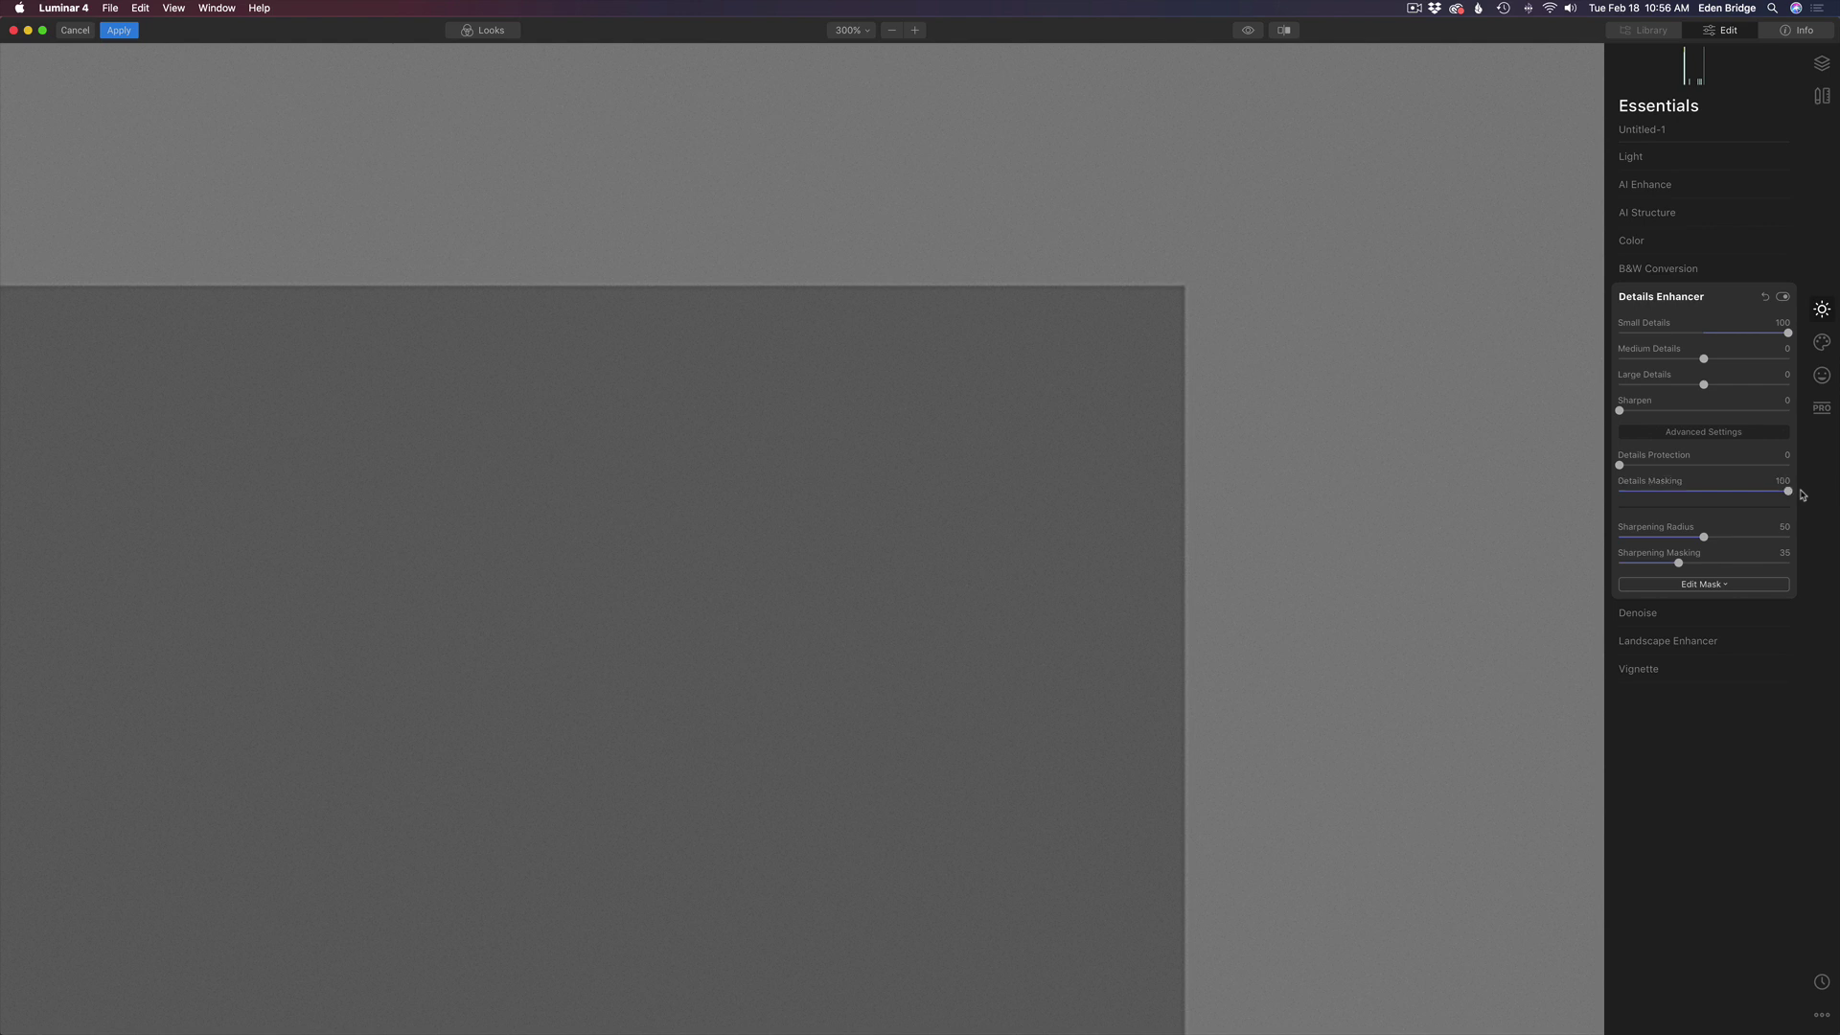
double_click(1652, 482)
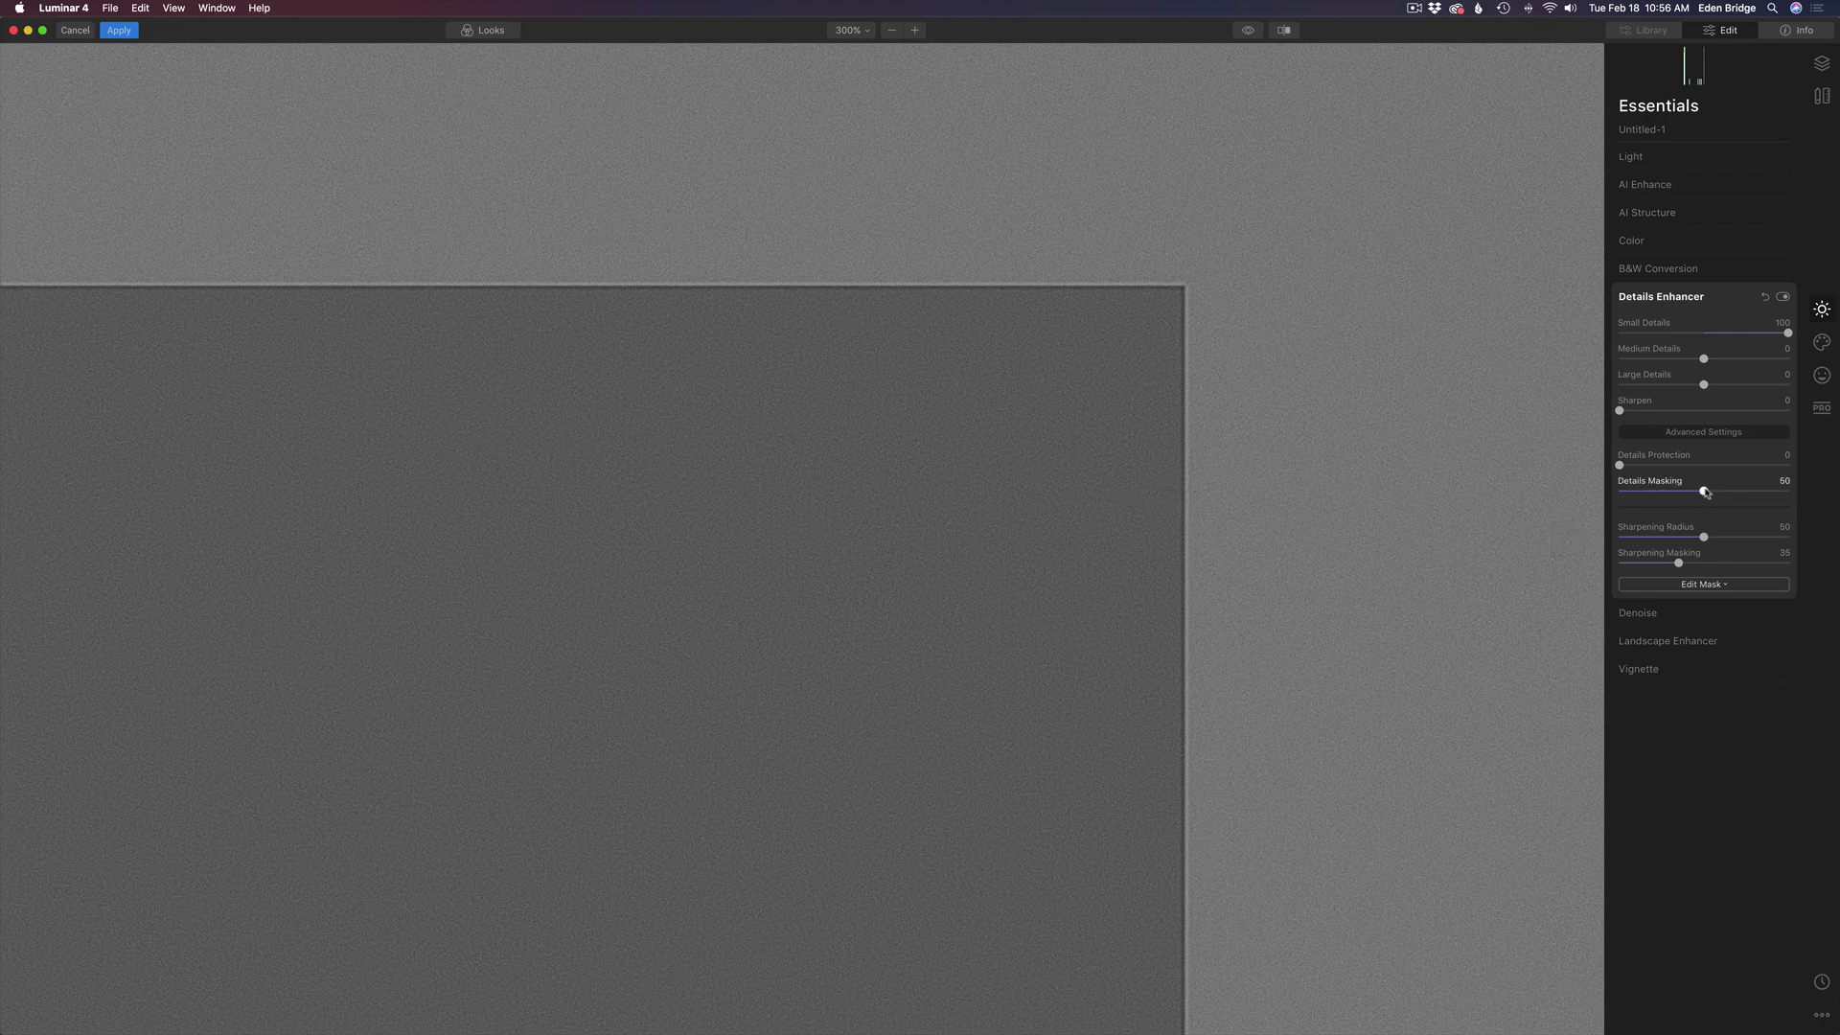
Step: Raise Details Masking slightly above its default, and push Details Protection to the maximum before lowering it to a small amount
left_click_drag(1708, 493, 1720, 494)
left_click_drag(1620, 466, 1792, 467)
left_click_drag(1788, 465, 1652, 467)
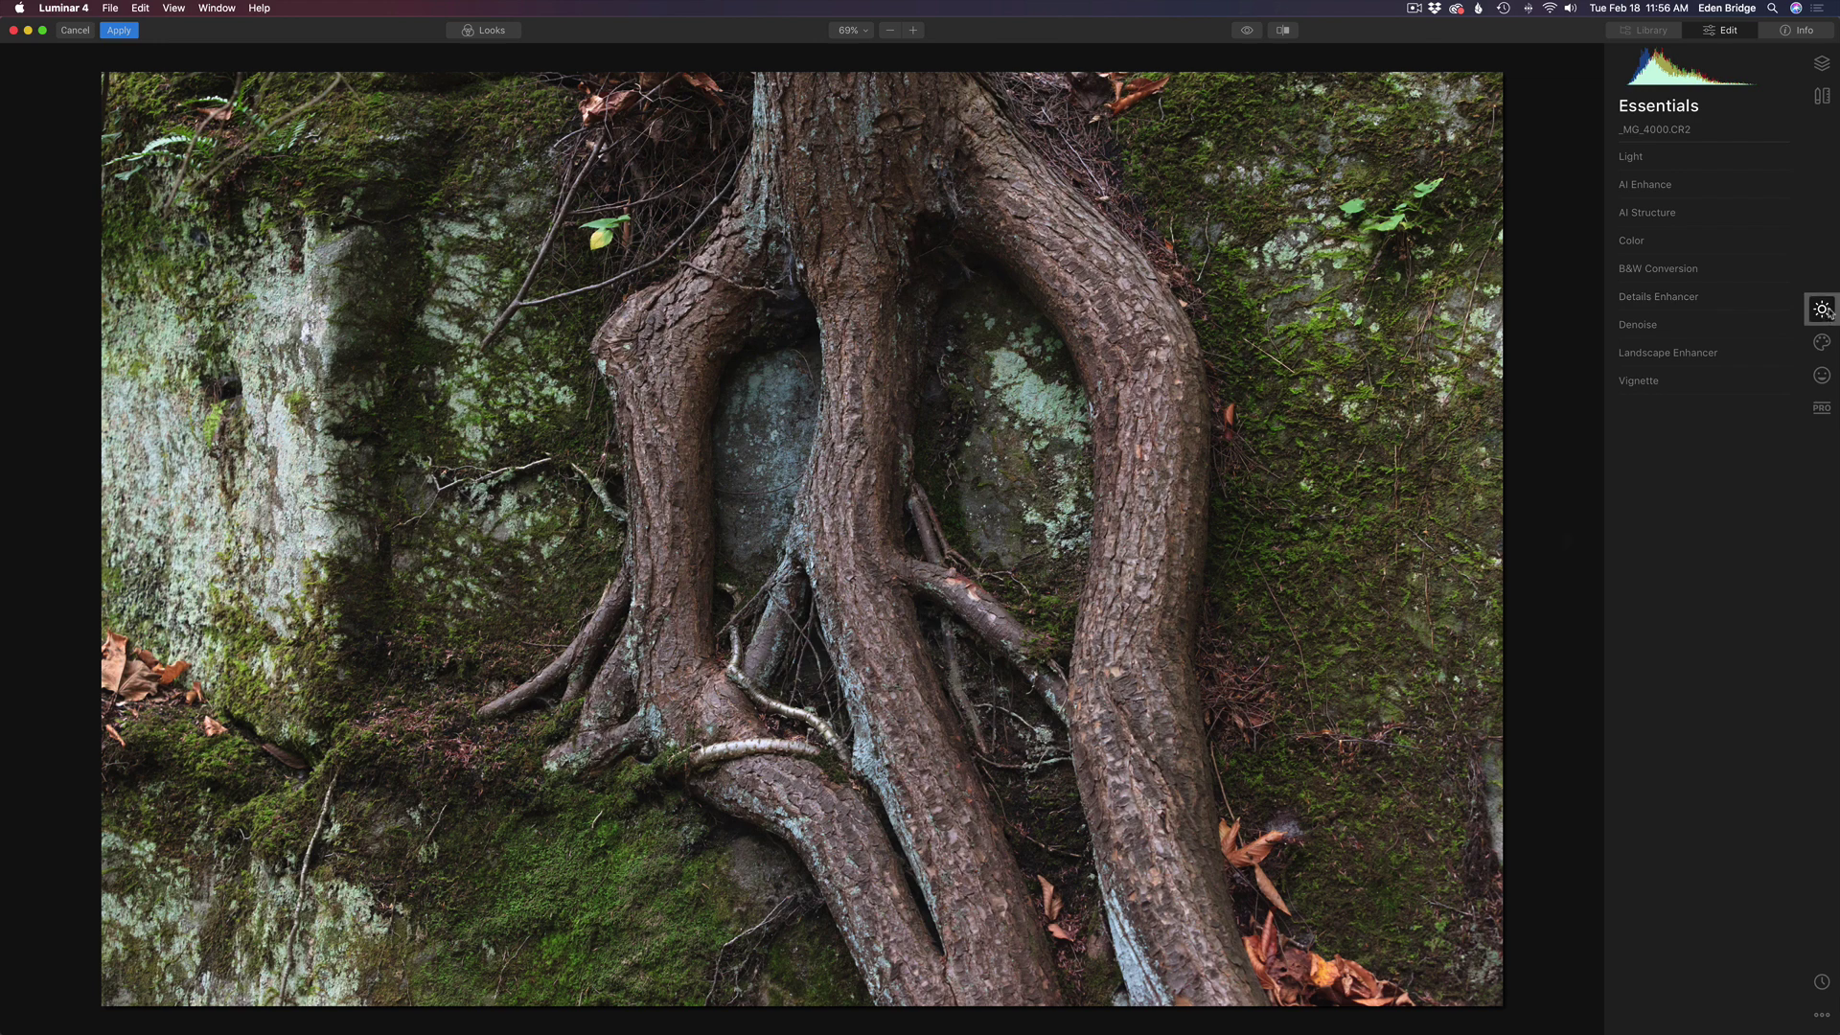
Step: In the tree root photo's Details Enhancer, set Sharpen to 60 and Sharpening Radius to about 58, judging the bark at 200%
left_click(1646, 297)
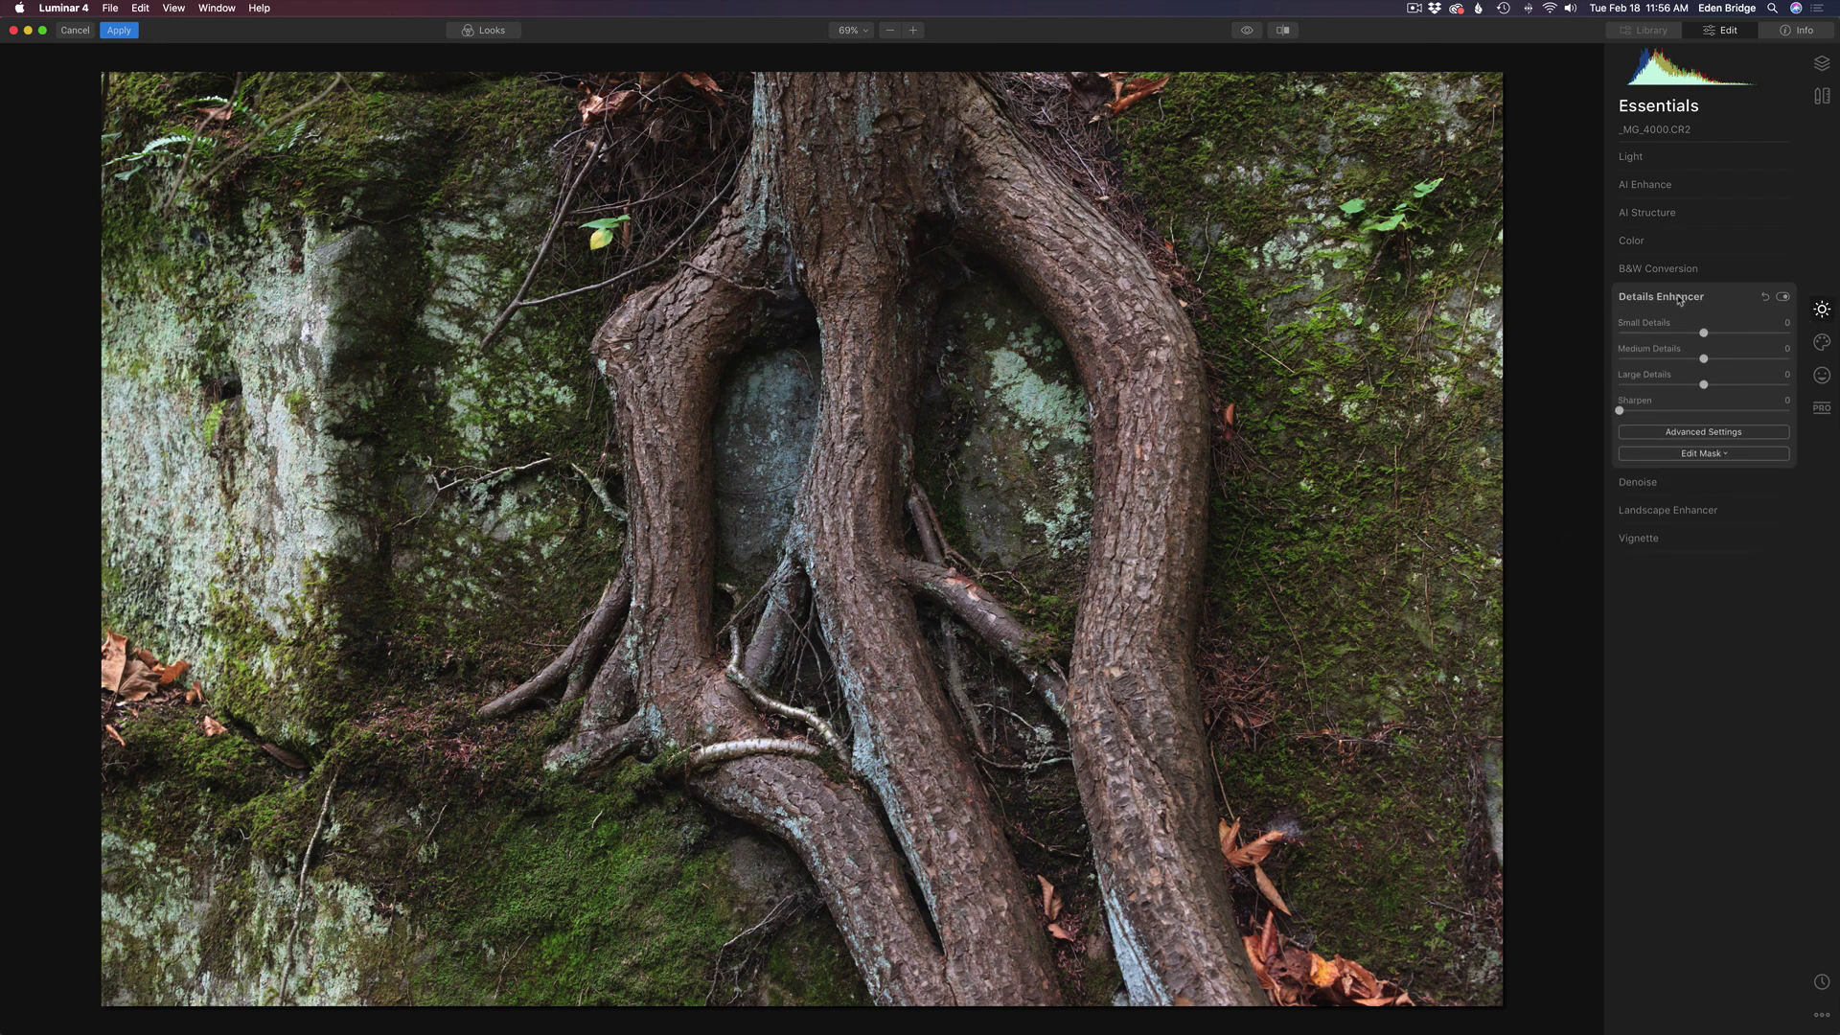
left_click(1717, 430)
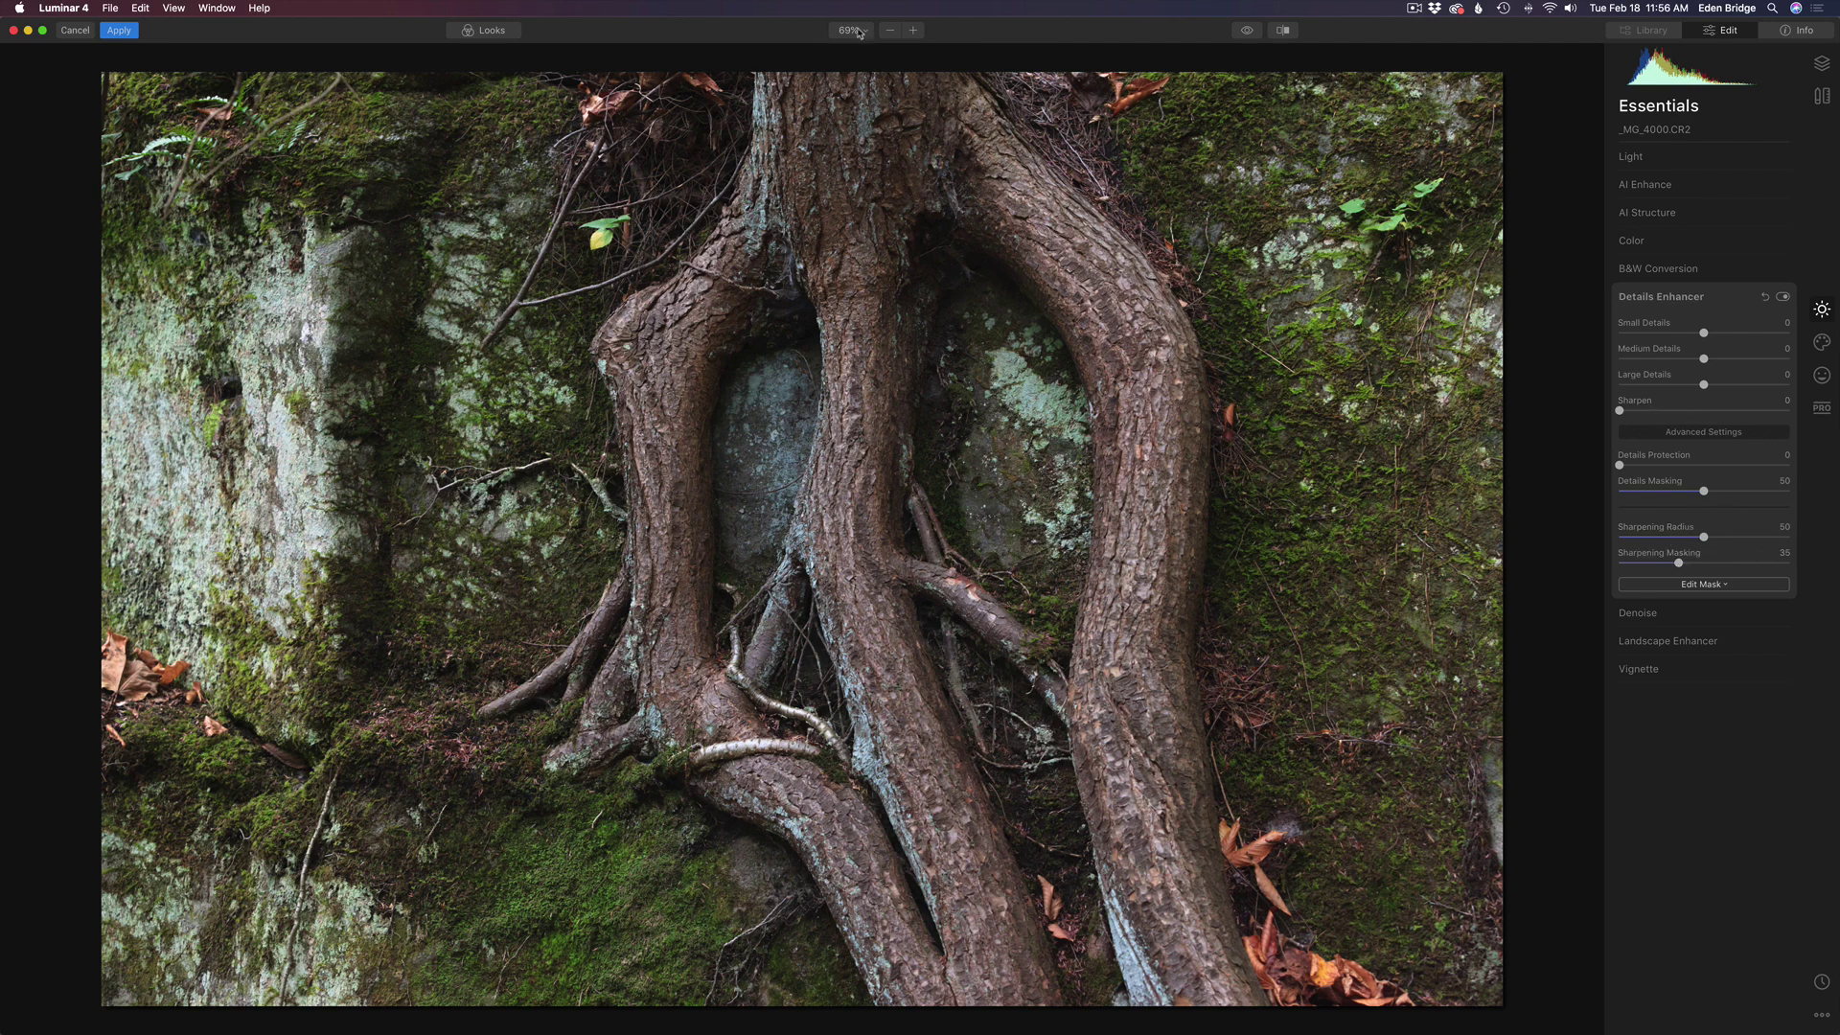
left_click(916, 31)
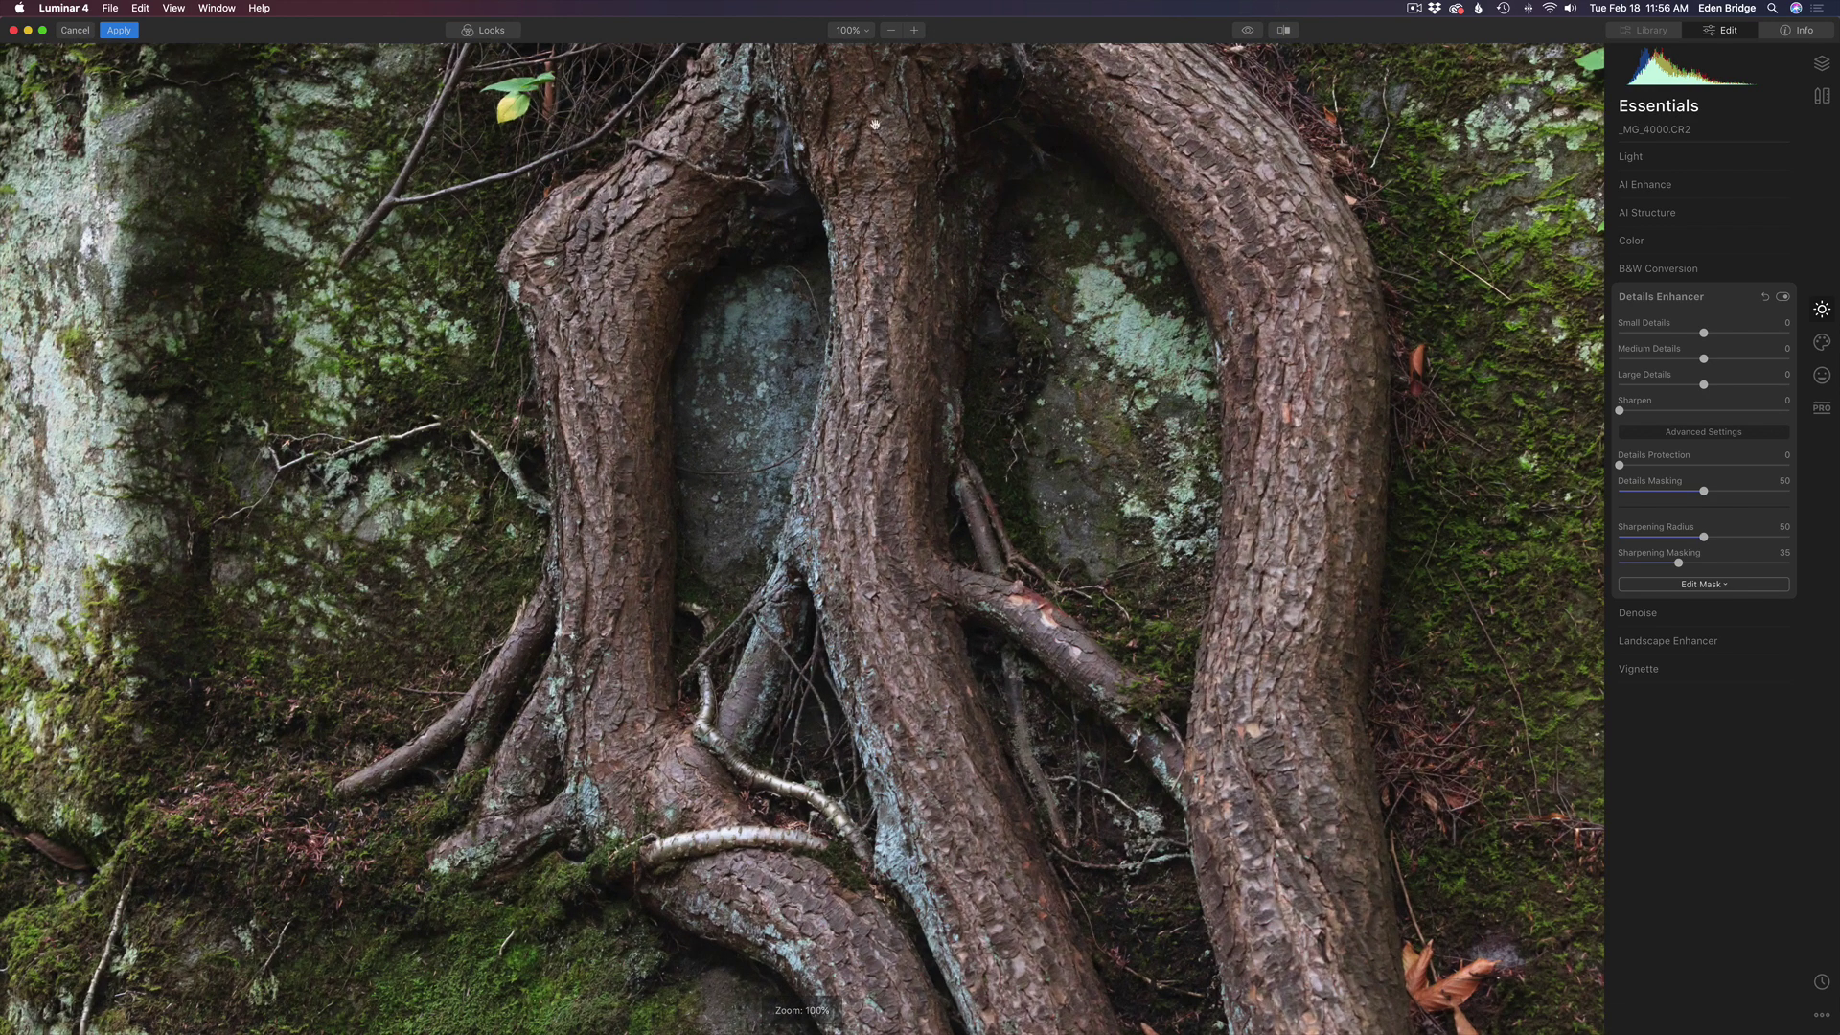
left_click(915, 31)
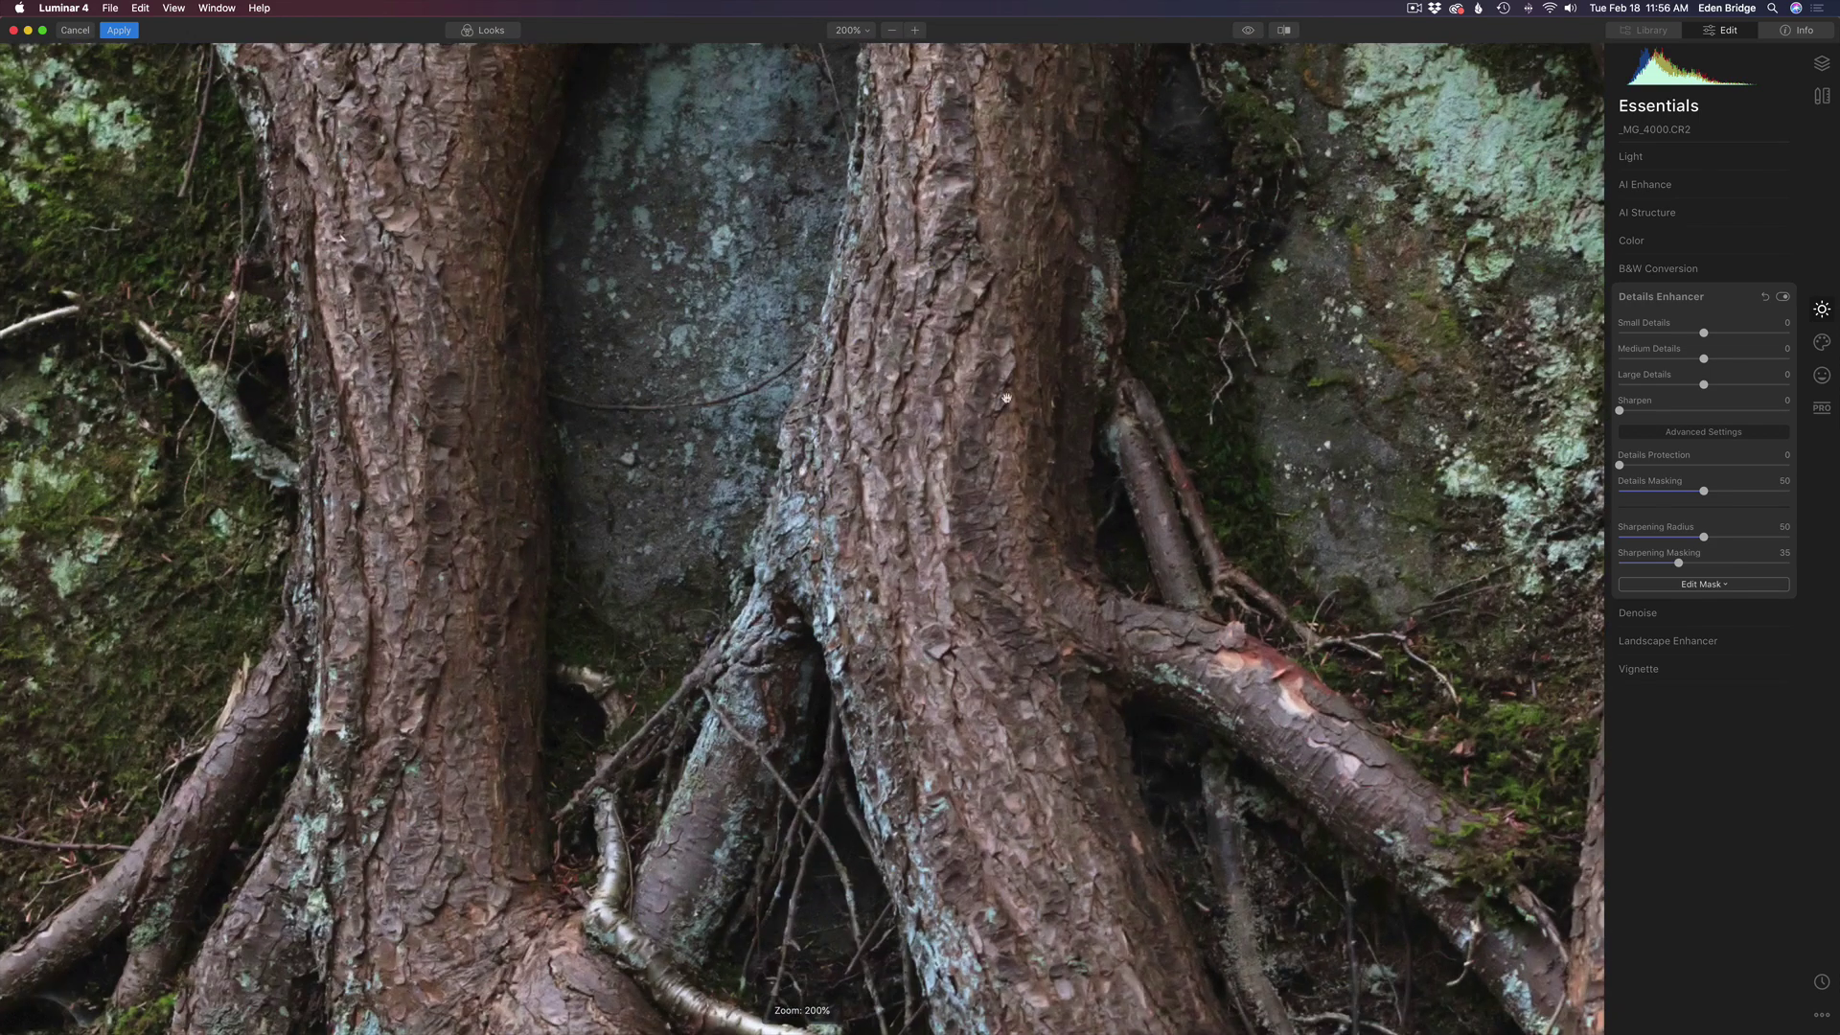
left_click_drag(987, 455, 869, 455)
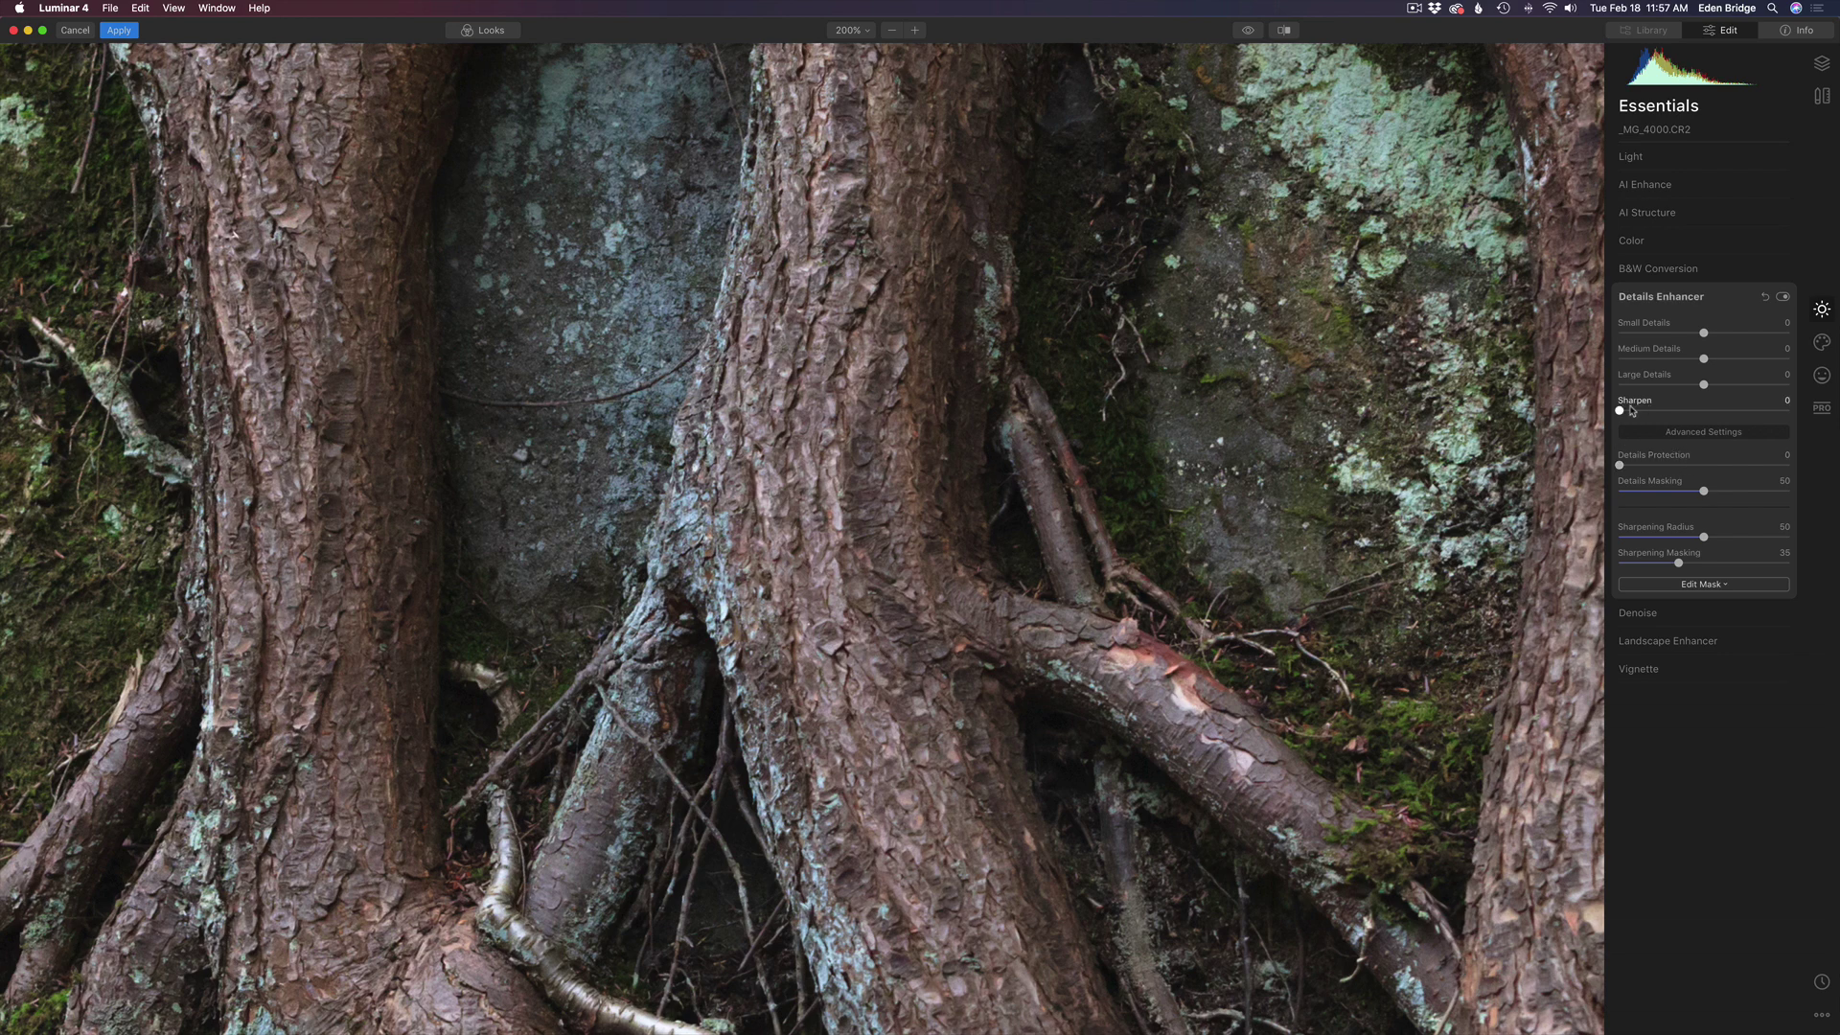
left_click_drag(1621, 411, 1731, 422)
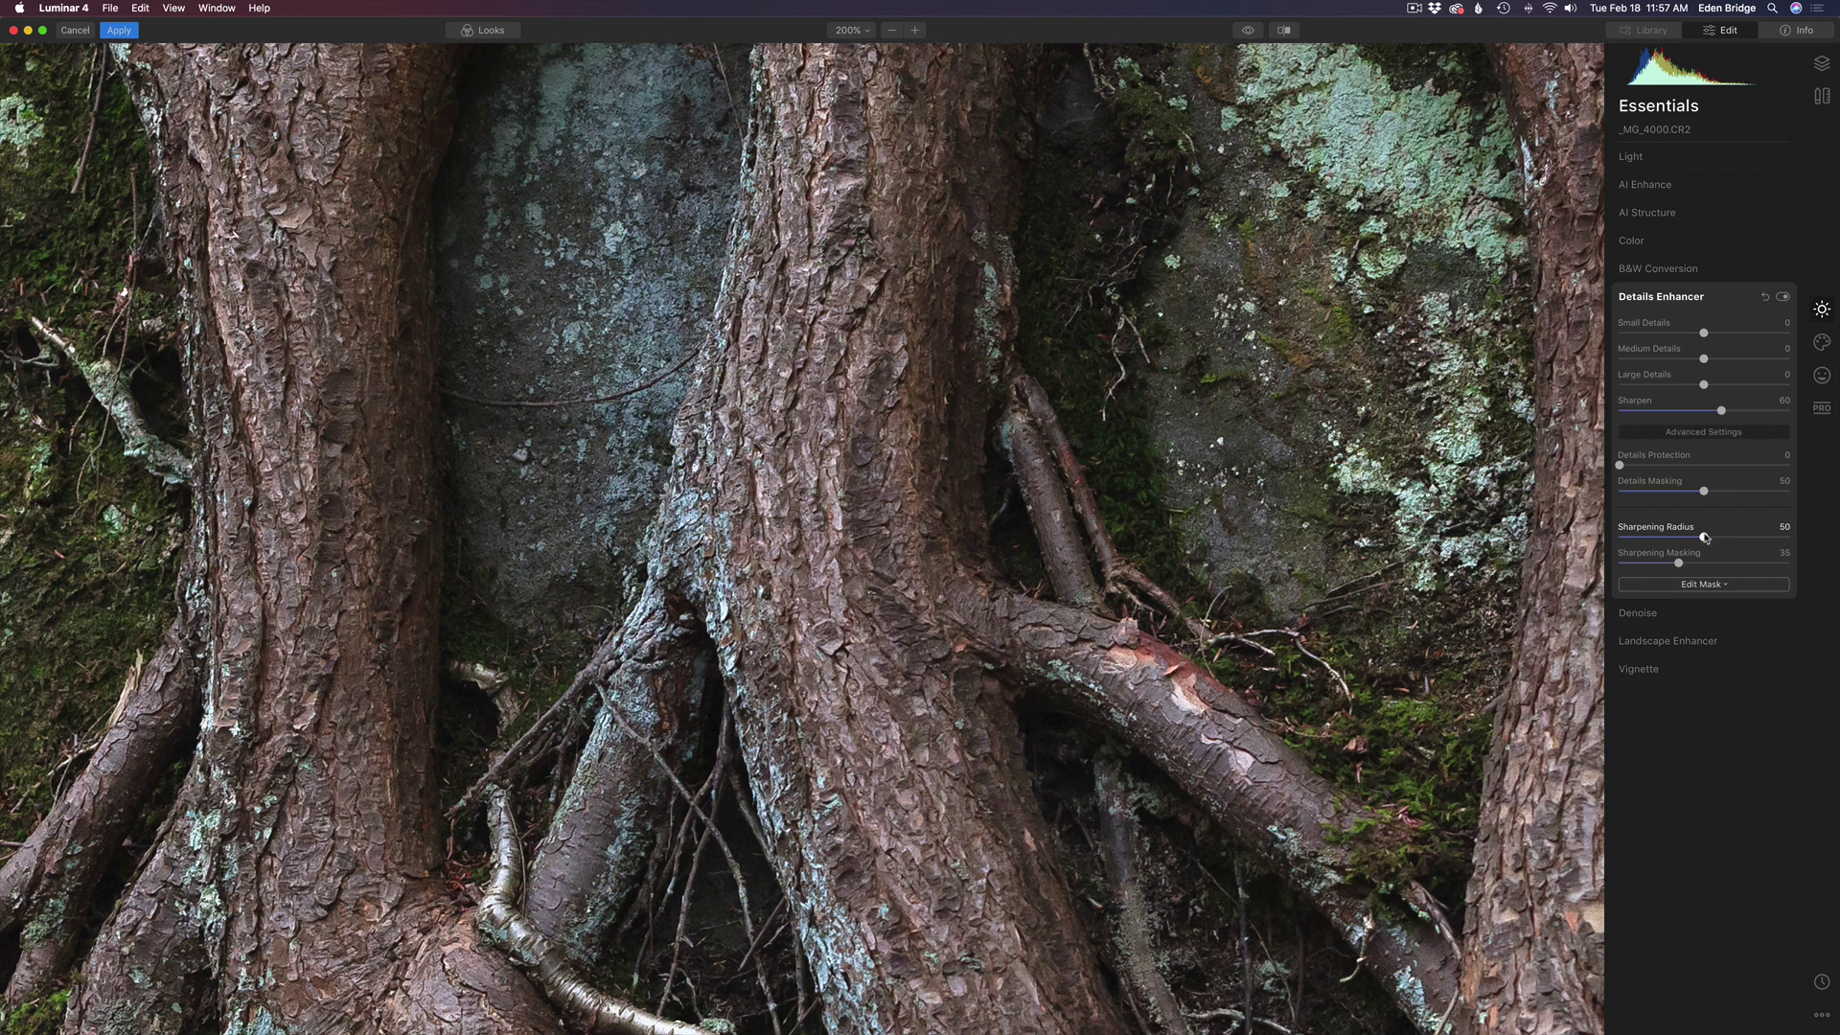
mouse_move(1706, 539)
left_mouse_down()
mouse_move(1814, 541)
mouse_move(1702, 538)
mouse_move(1720, 541)
left_mouse_up()
Step: Compare the tree root photo with and without the Details Enhancer by switching its effect off and on twice
left_click(1785, 297)
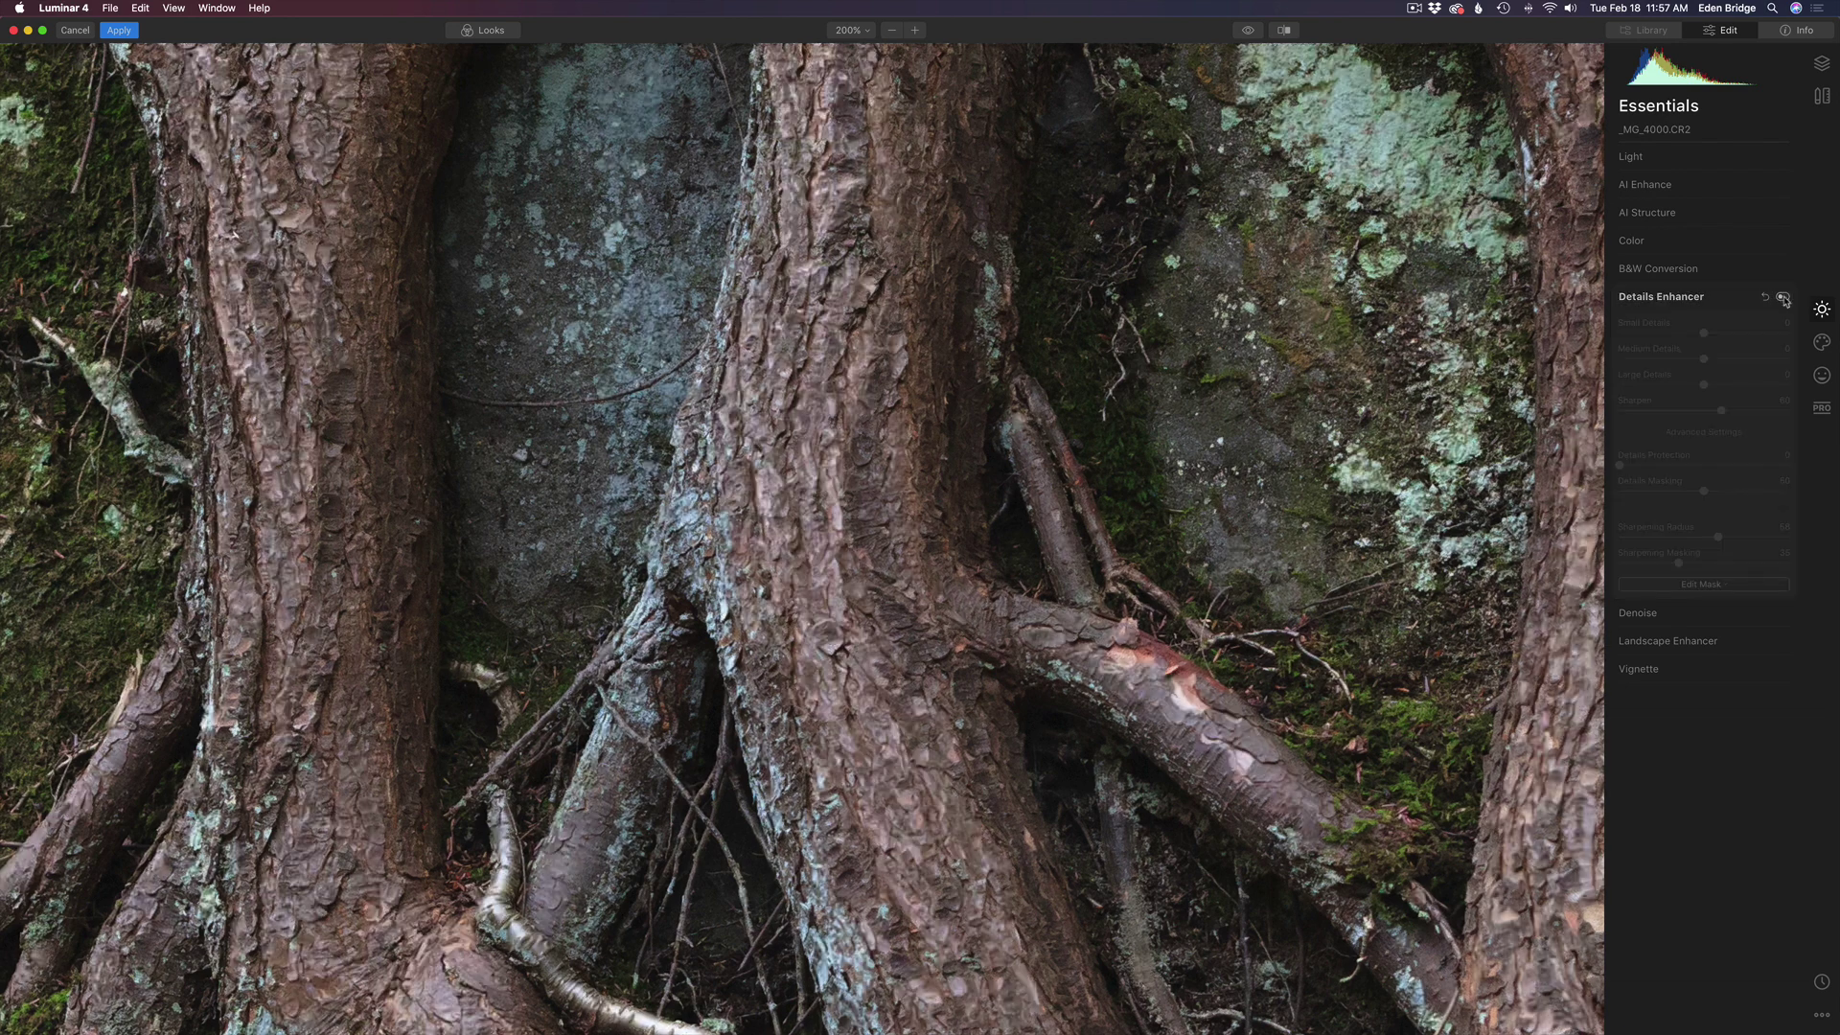
left_click(1785, 297)
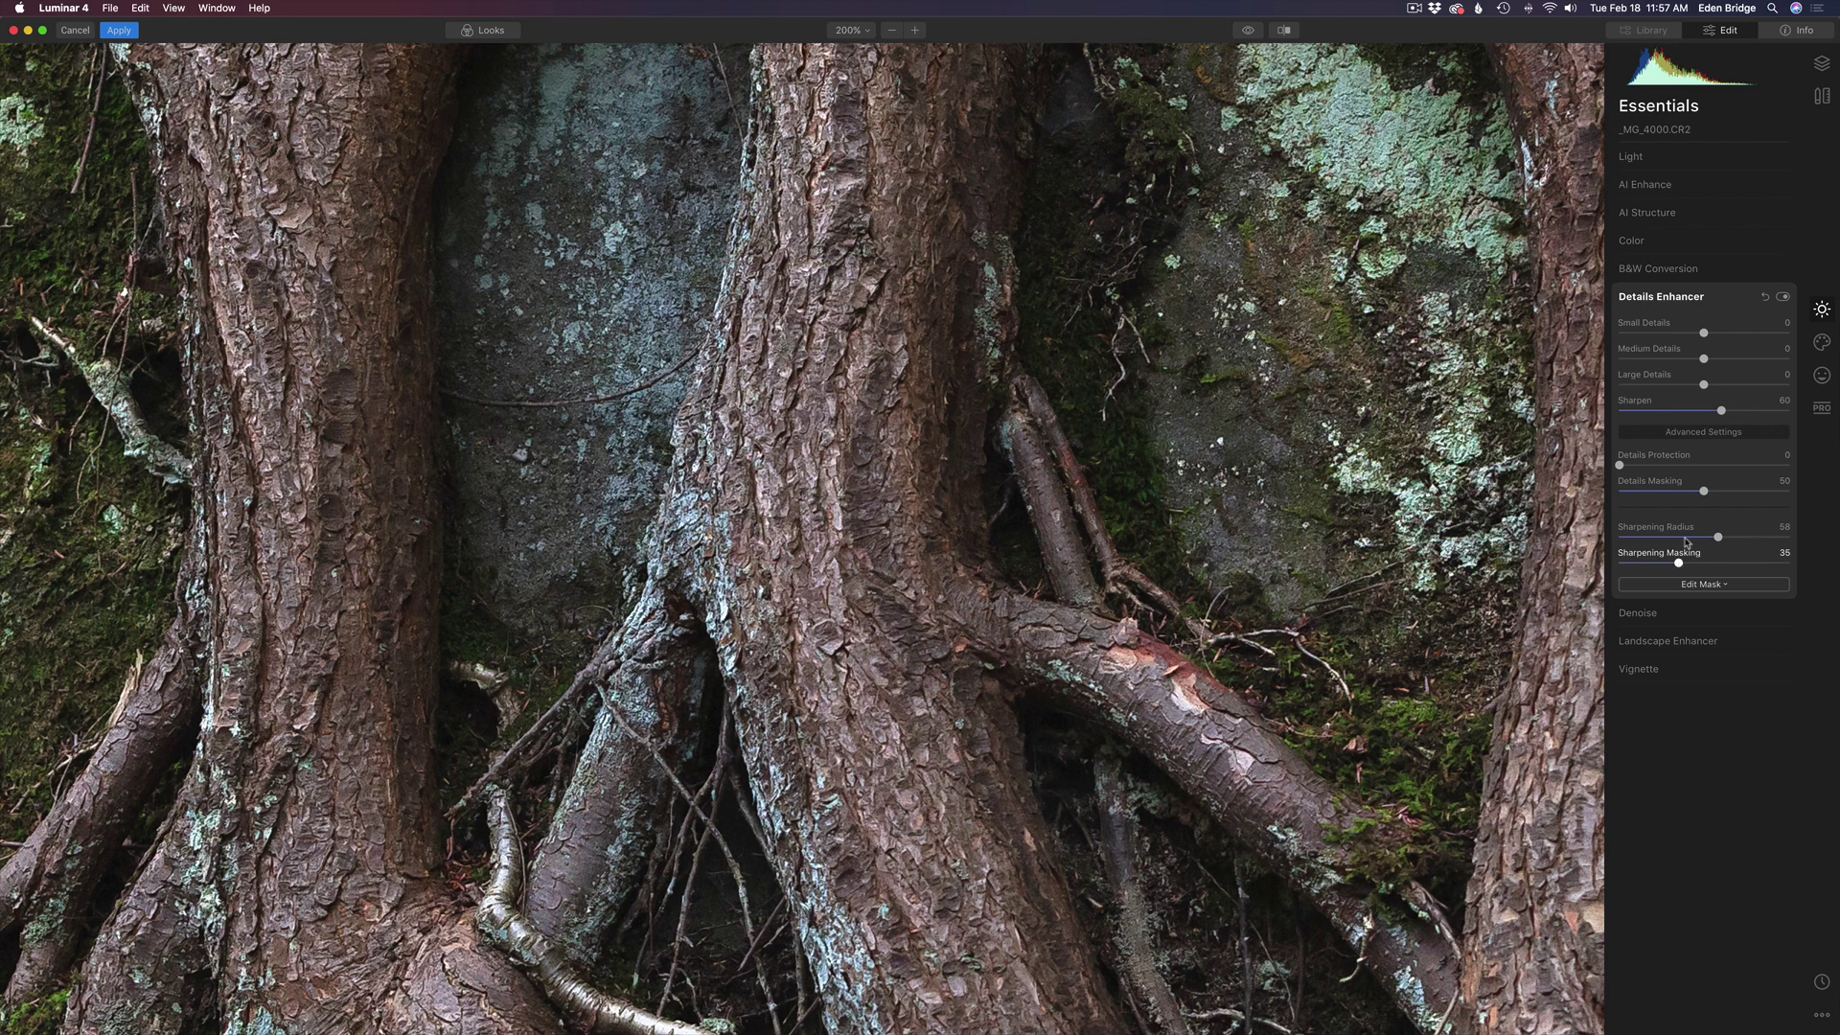
left_click(1783, 297)
left_click(1782, 297)
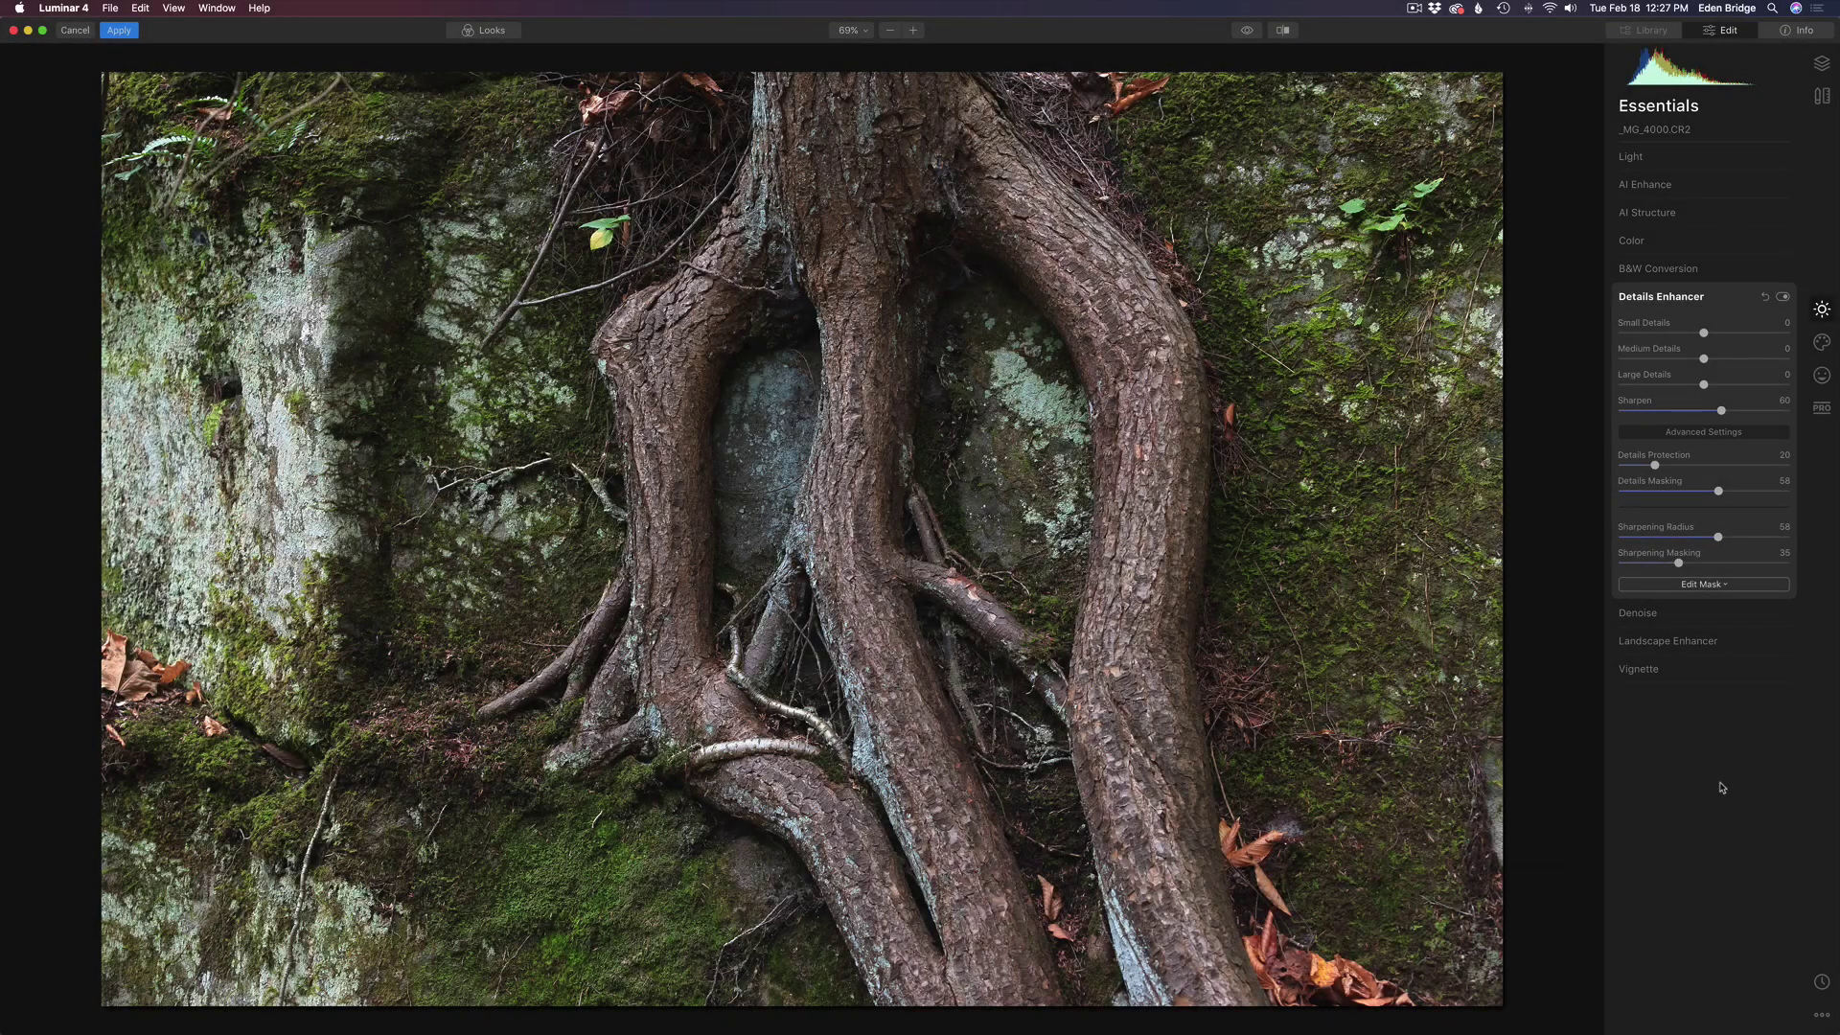
Step: With the photo at 100%, try a strong and a milder Small Details boost, then reset Small Details to 0
left_click(914, 32)
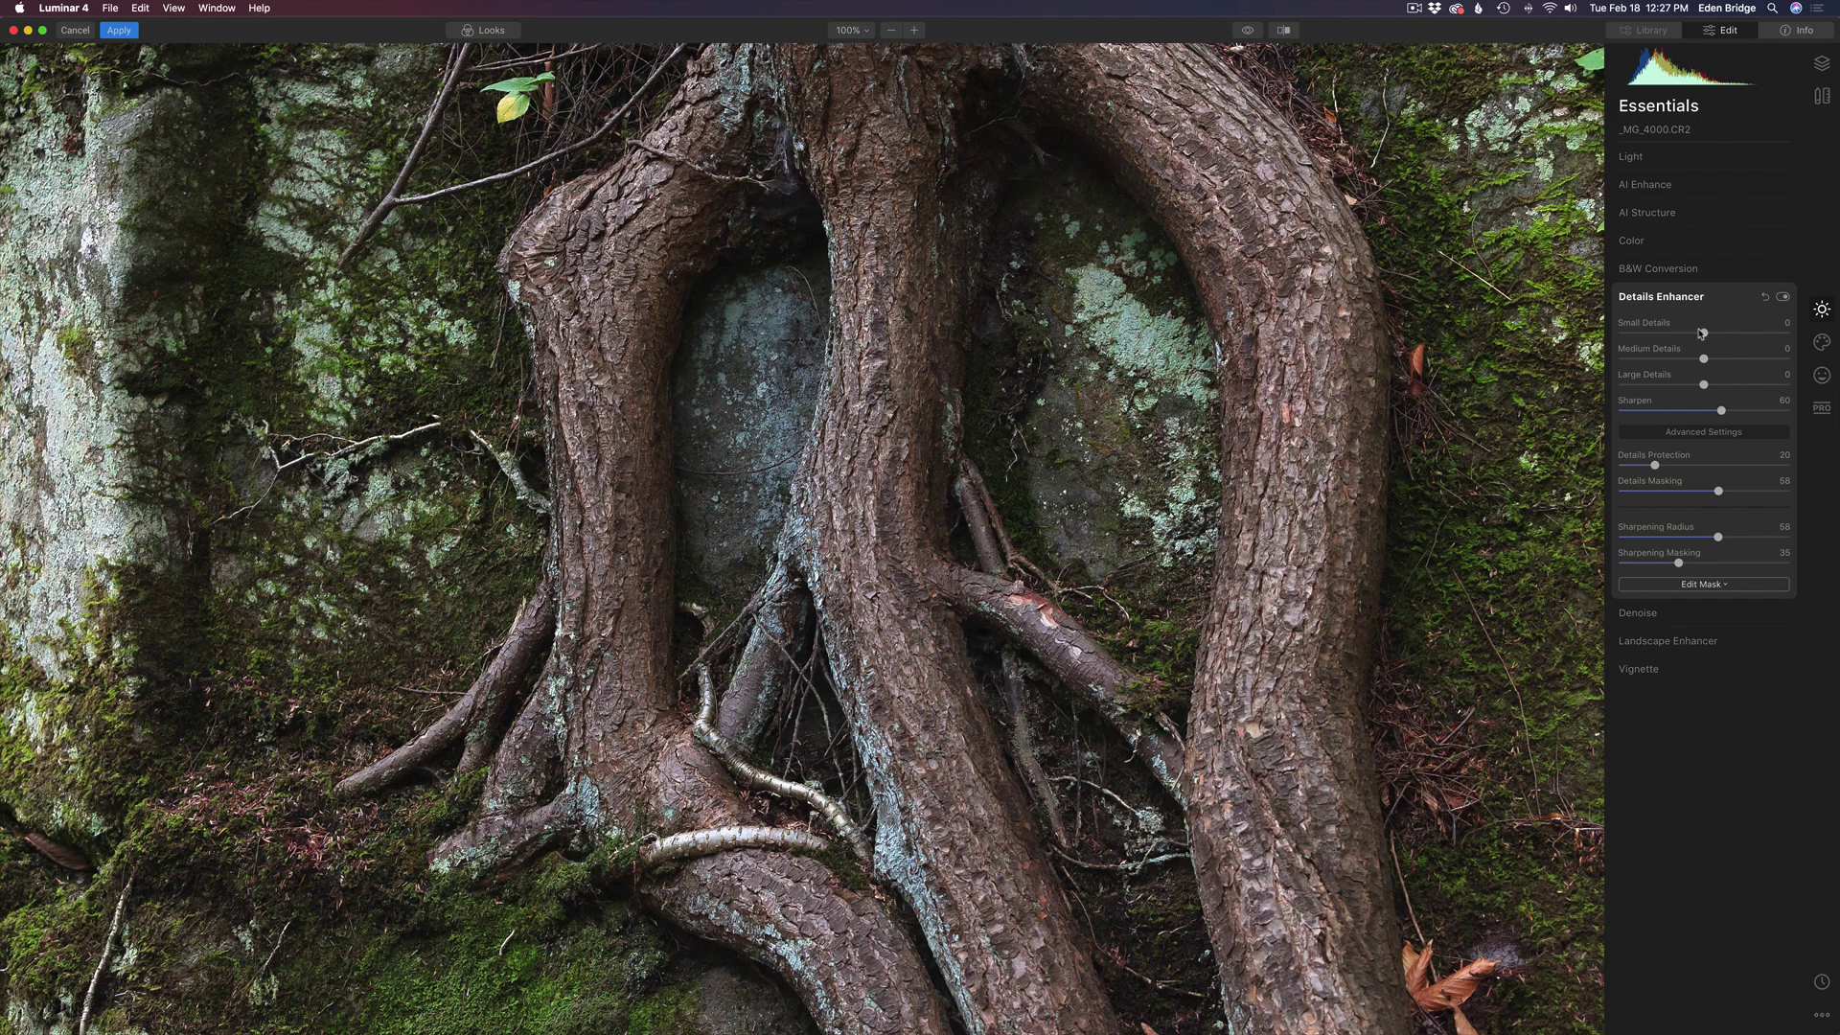
left_click_drag(1705, 336, 1761, 338)
mouse_move(1758, 334)
left_mouse_down()
mouse_move(1783, 341)
mouse_move(1731, 337)
left_mouse_up()
double_click(1639, 324)
Step: Try raising Medium Details in stages to 87 on the tree roots, then reset it to 0
left_click_drag(1704, 360, 1765, 372)
left_click_drag(1764, 372, 1769, 373)
left_click_drag(1769, 371, 1780, 376)
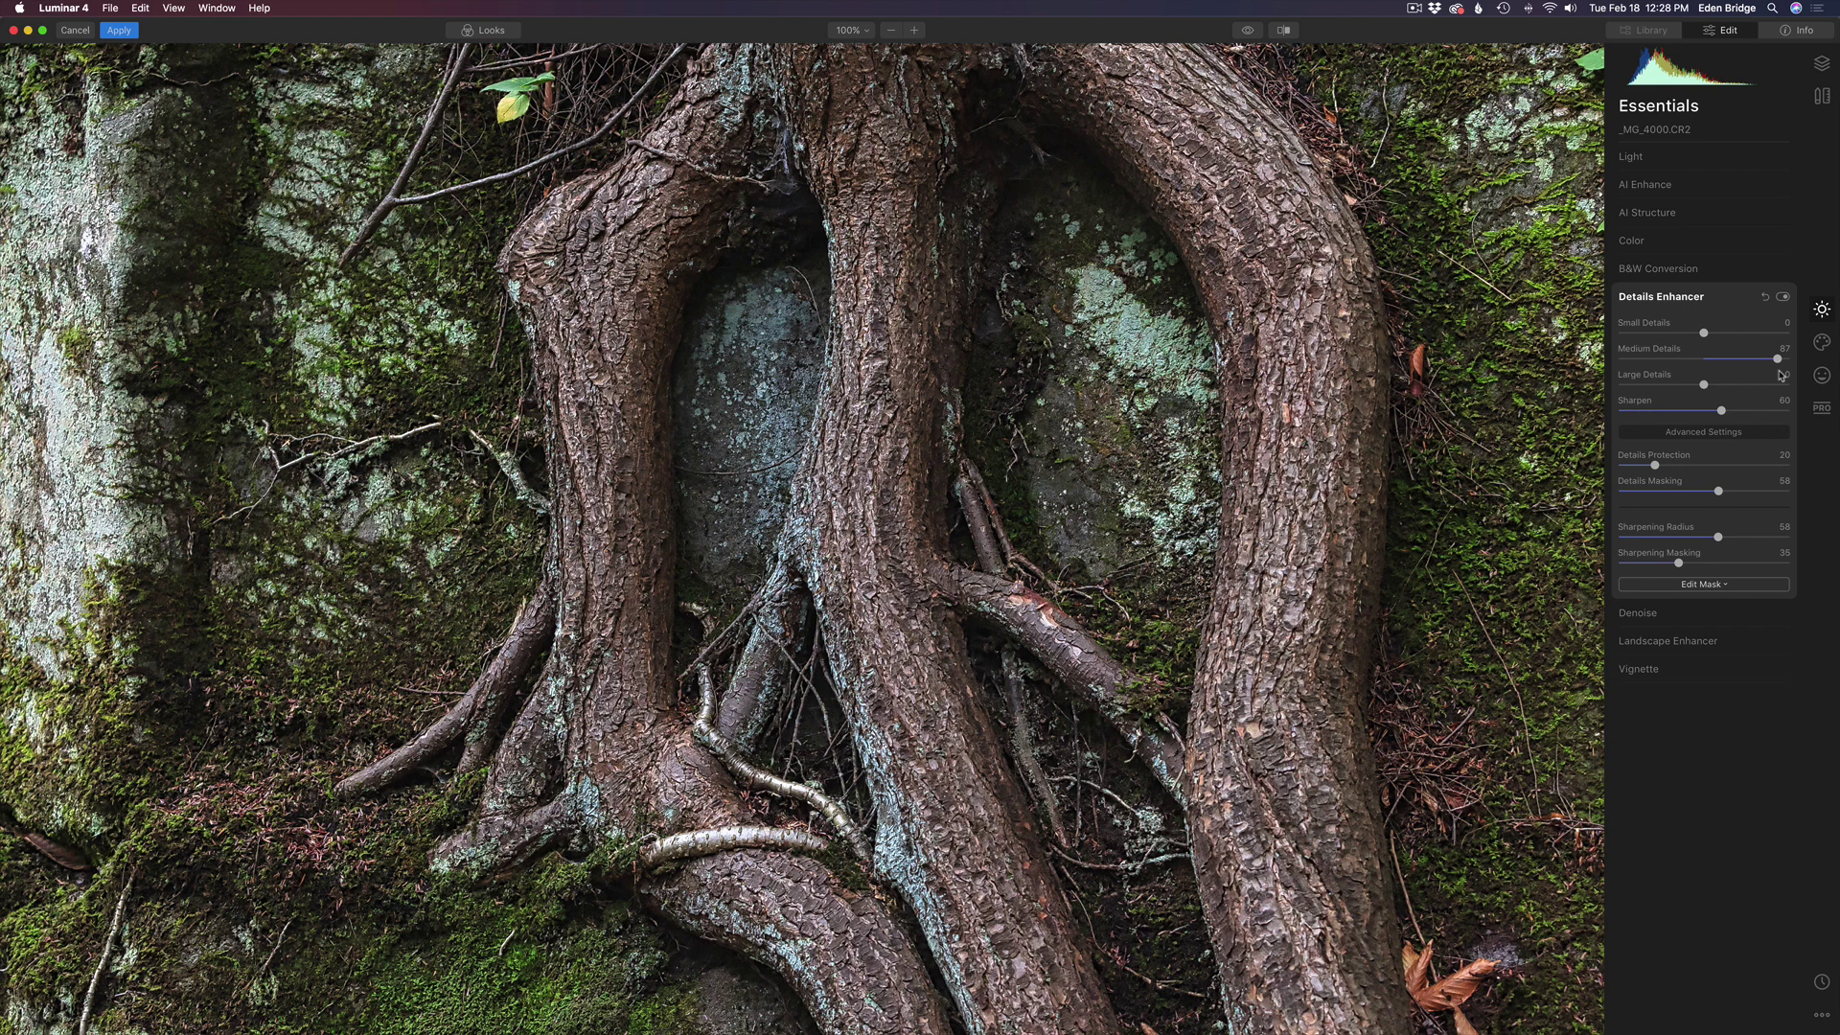
double_click(1657, 350)
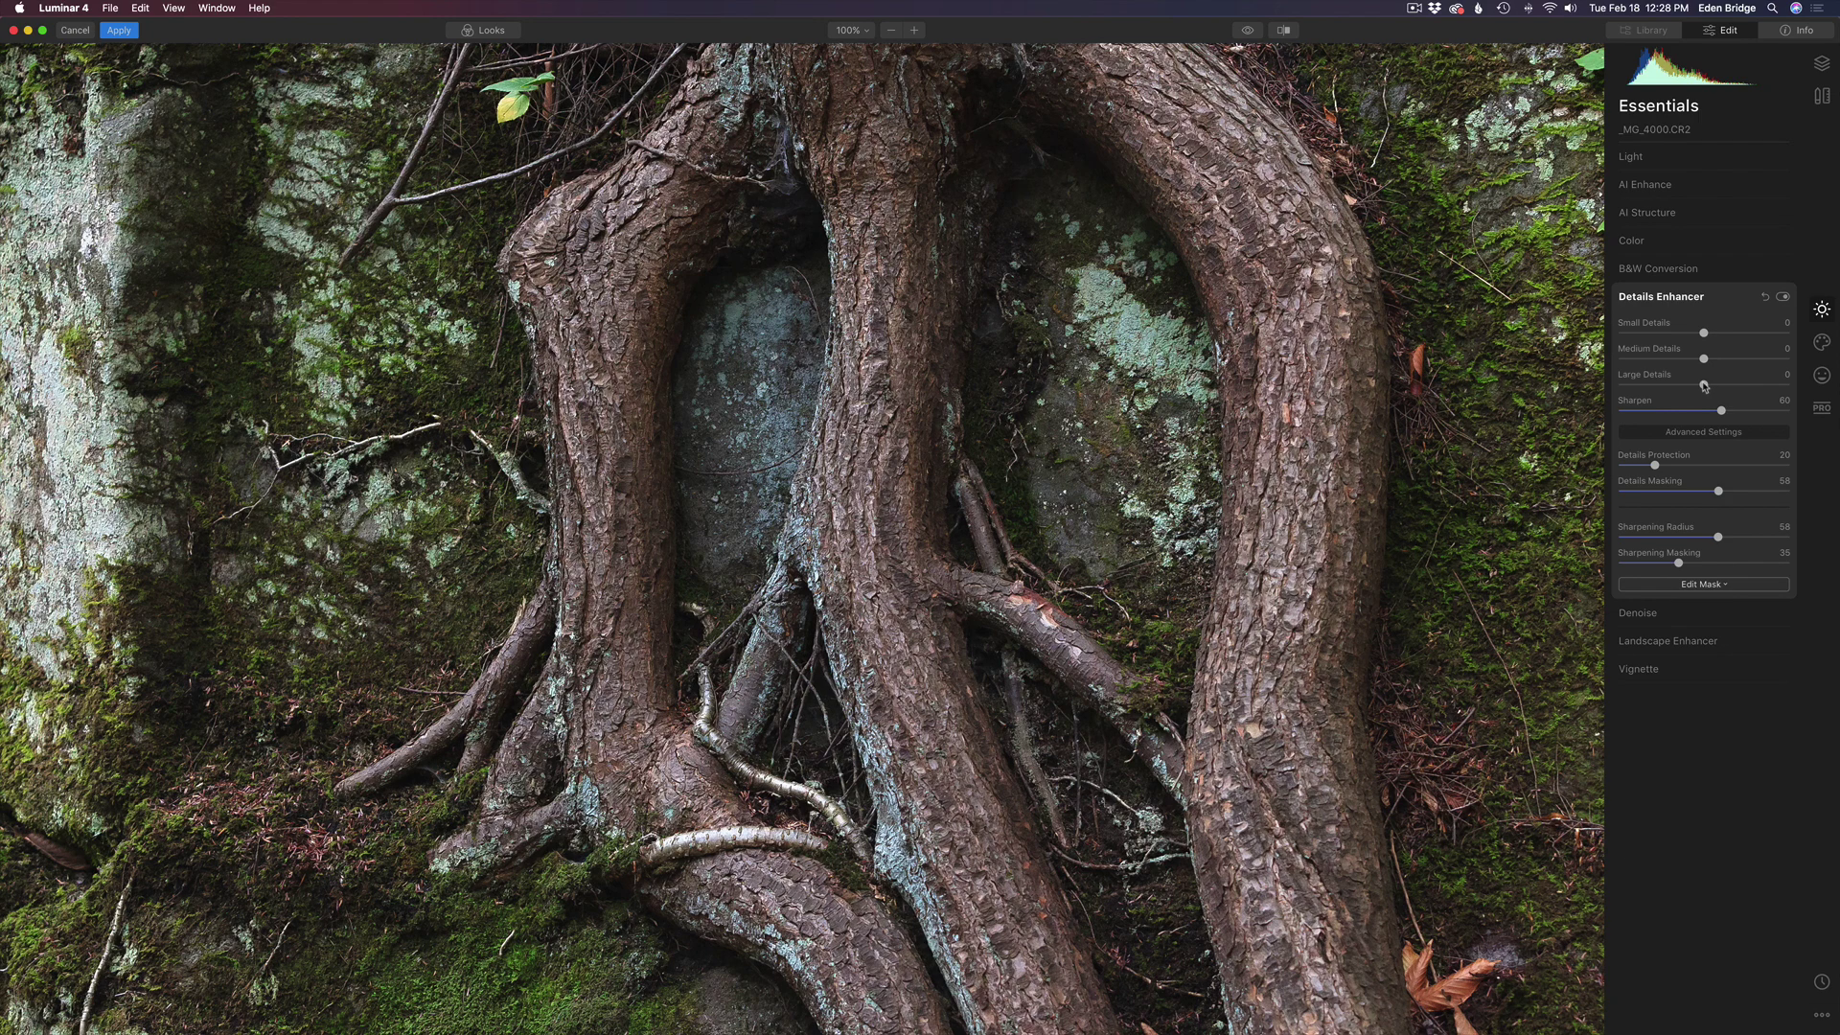
Step: Try Large Details at 100 on the tree root photo, then reset it to 0
left_click_drag(1705, 387, 1813, 401)
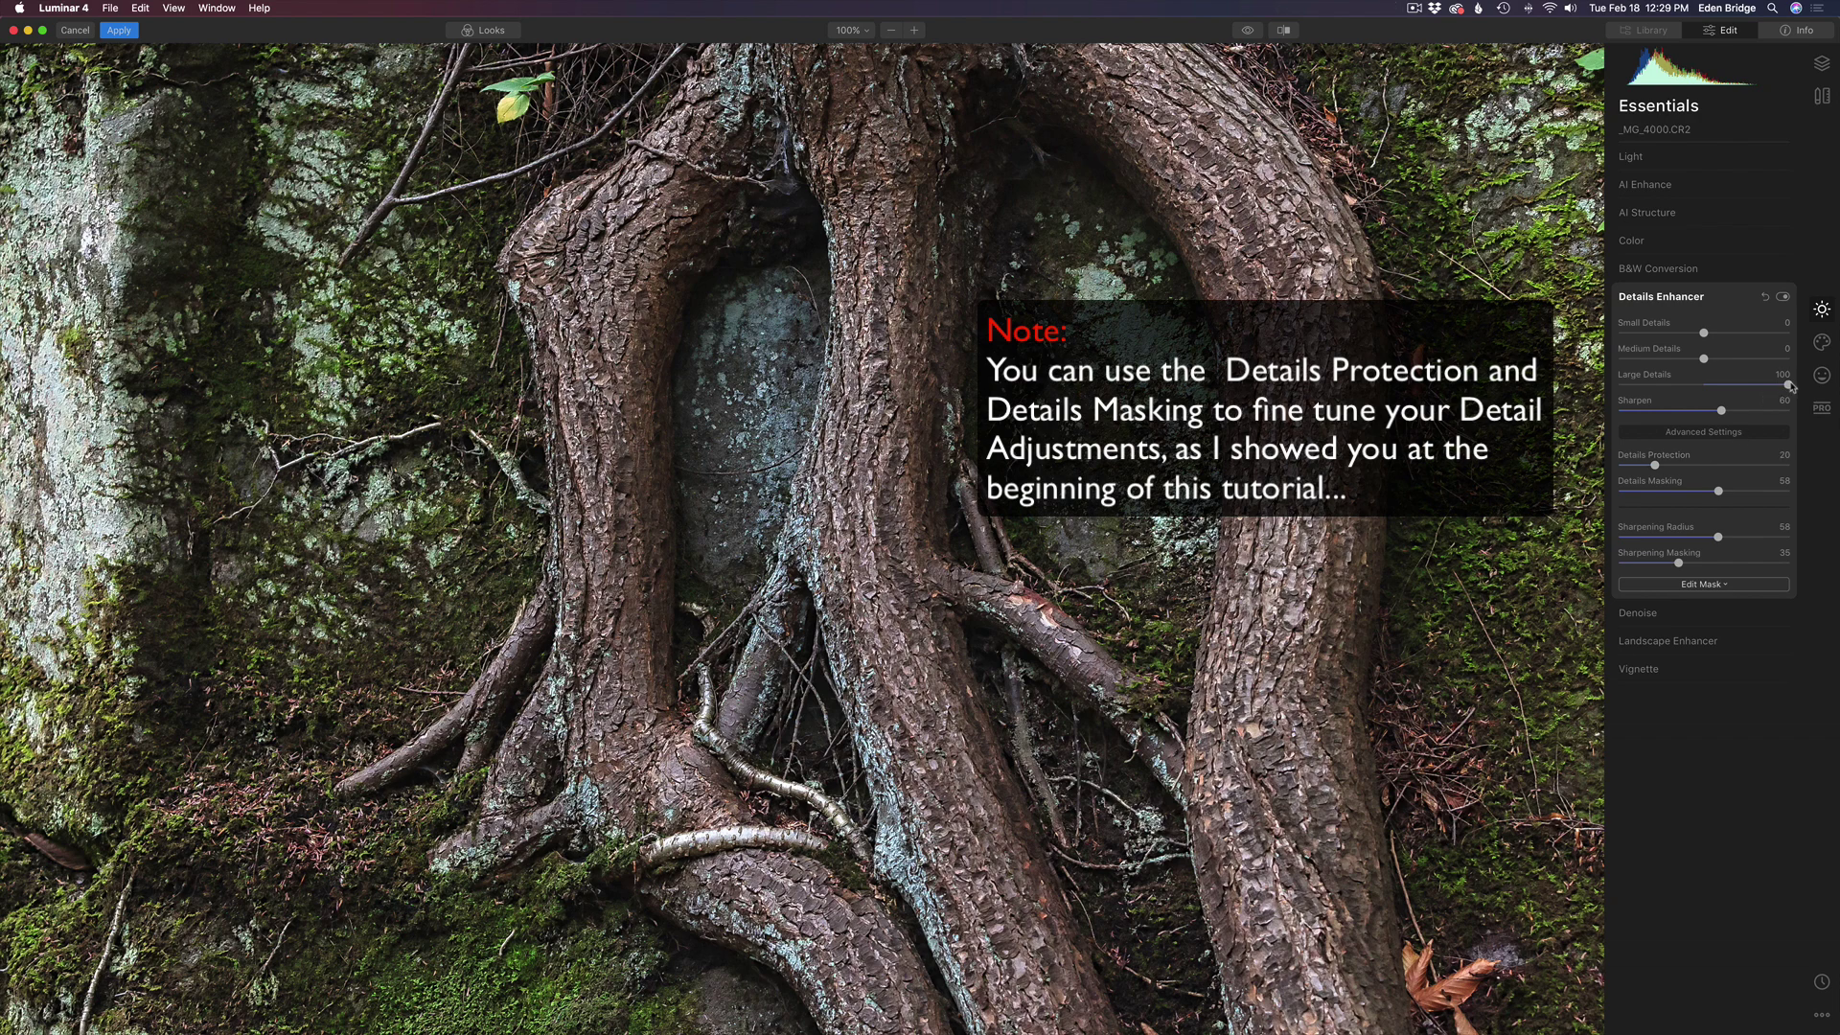
mouse_move(1788, 384)
left_mouse_down()
mouse_move(1722, 382)
mouse_move(1812, 392)
left_mouse_up()
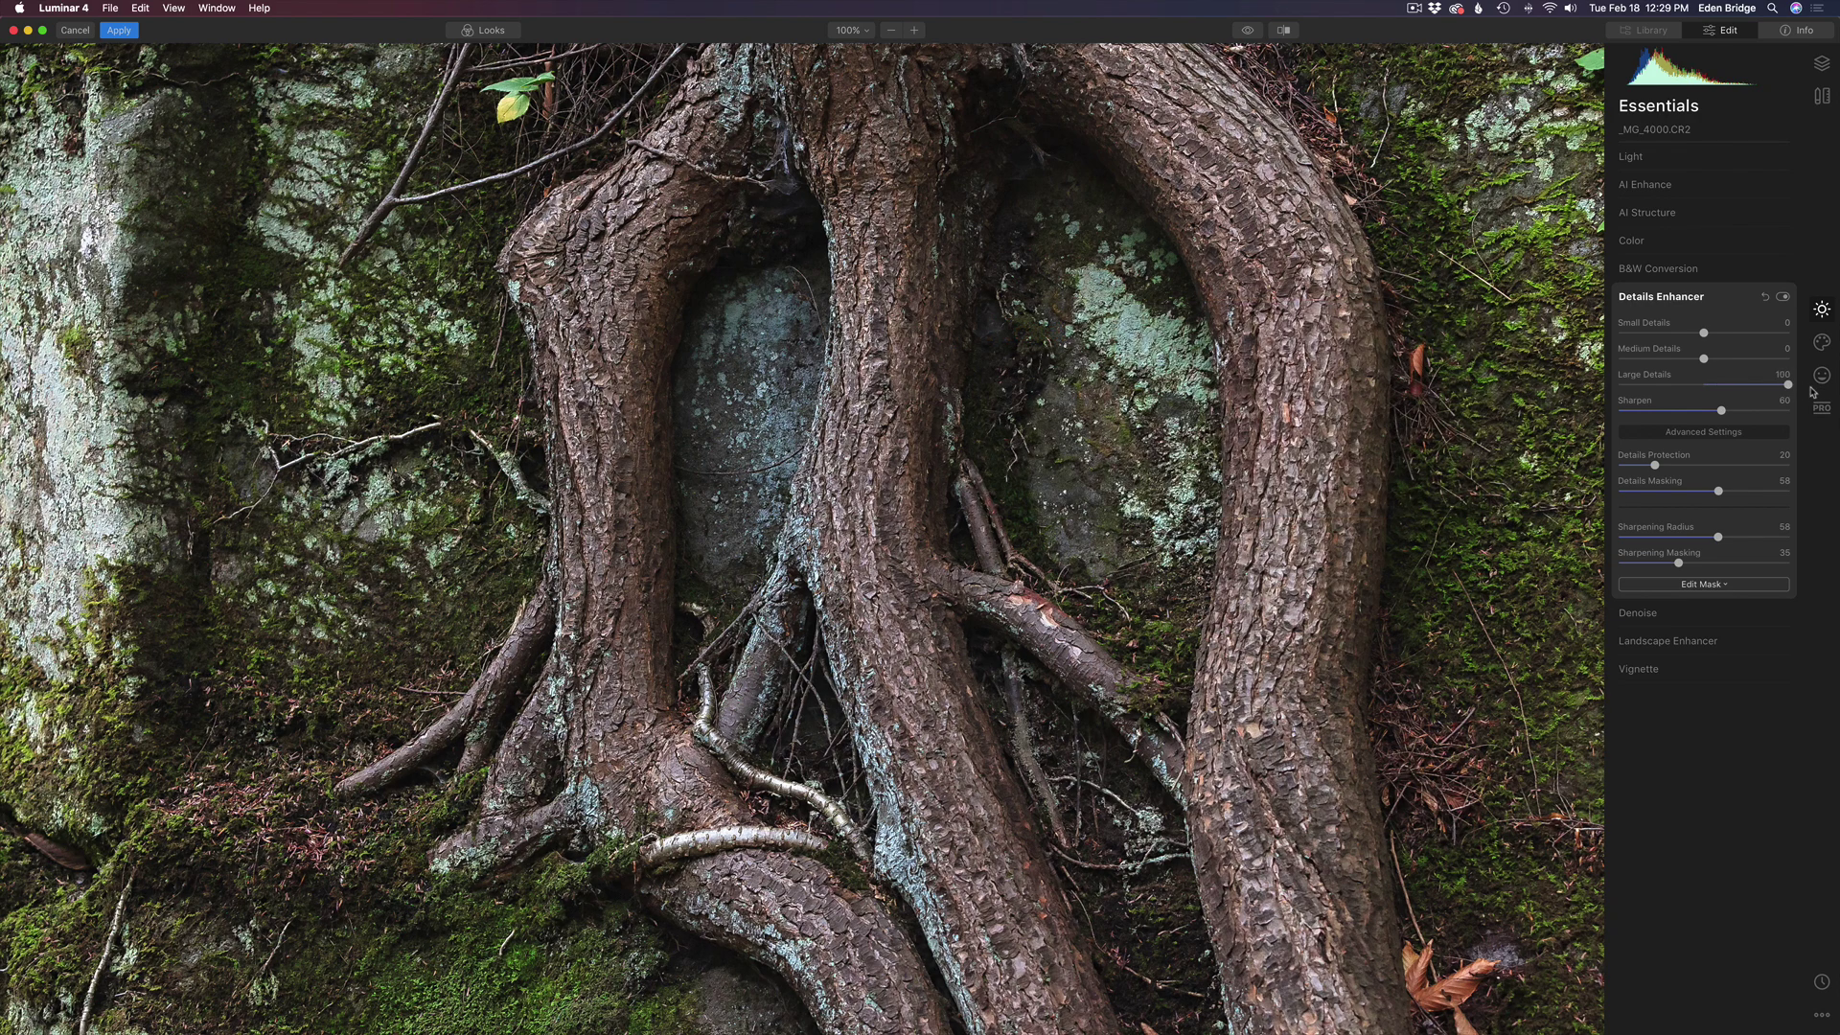
double_click(1653, 378)
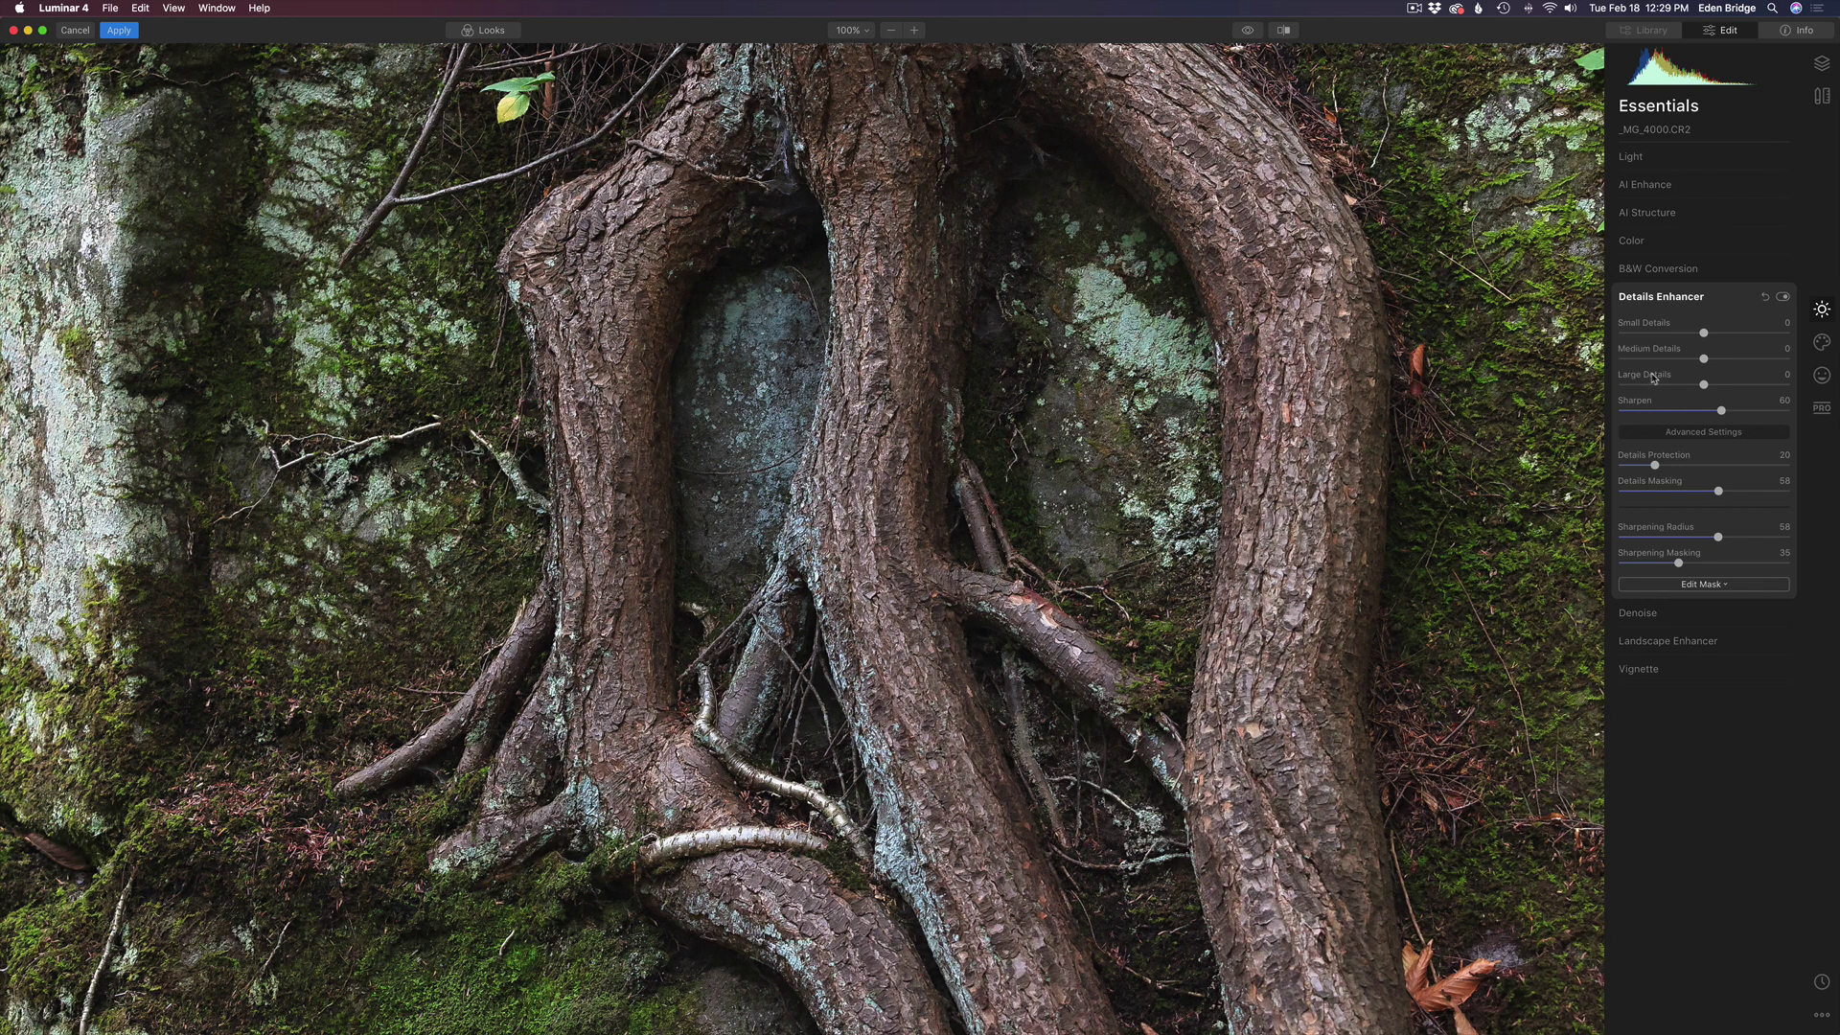